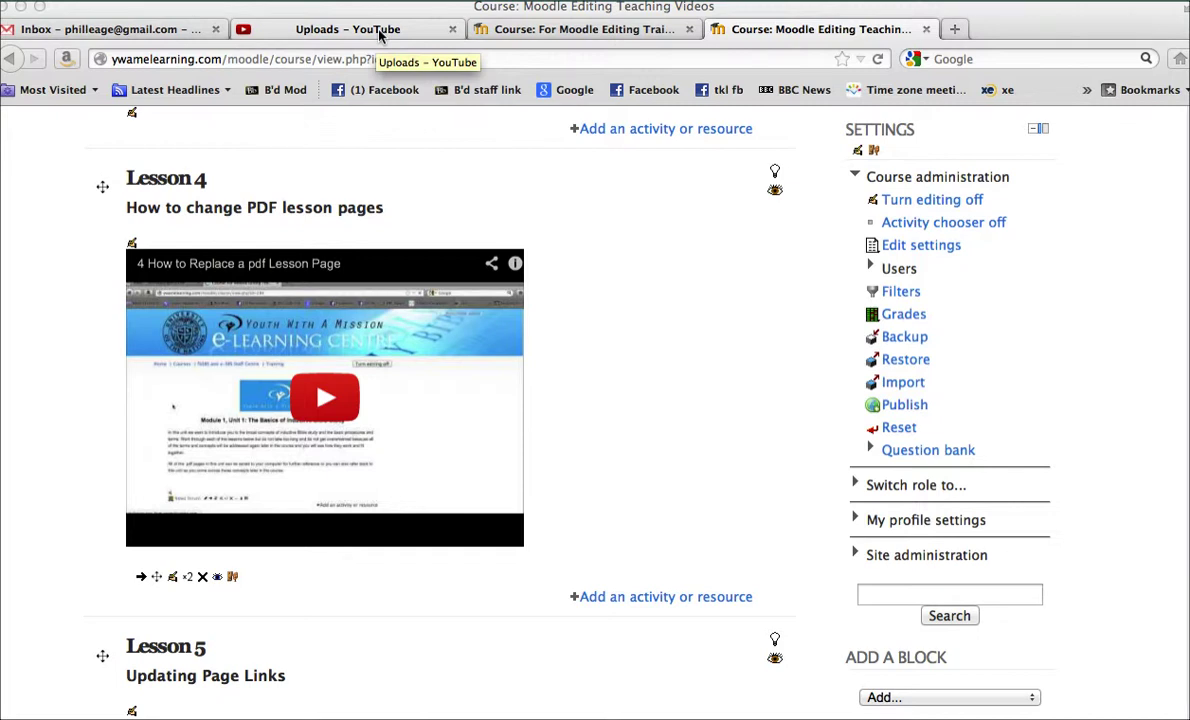
# Open the YWAM's University of the Nations video from the YouTube uploads and pause it
pyautogui.click(380, 36)
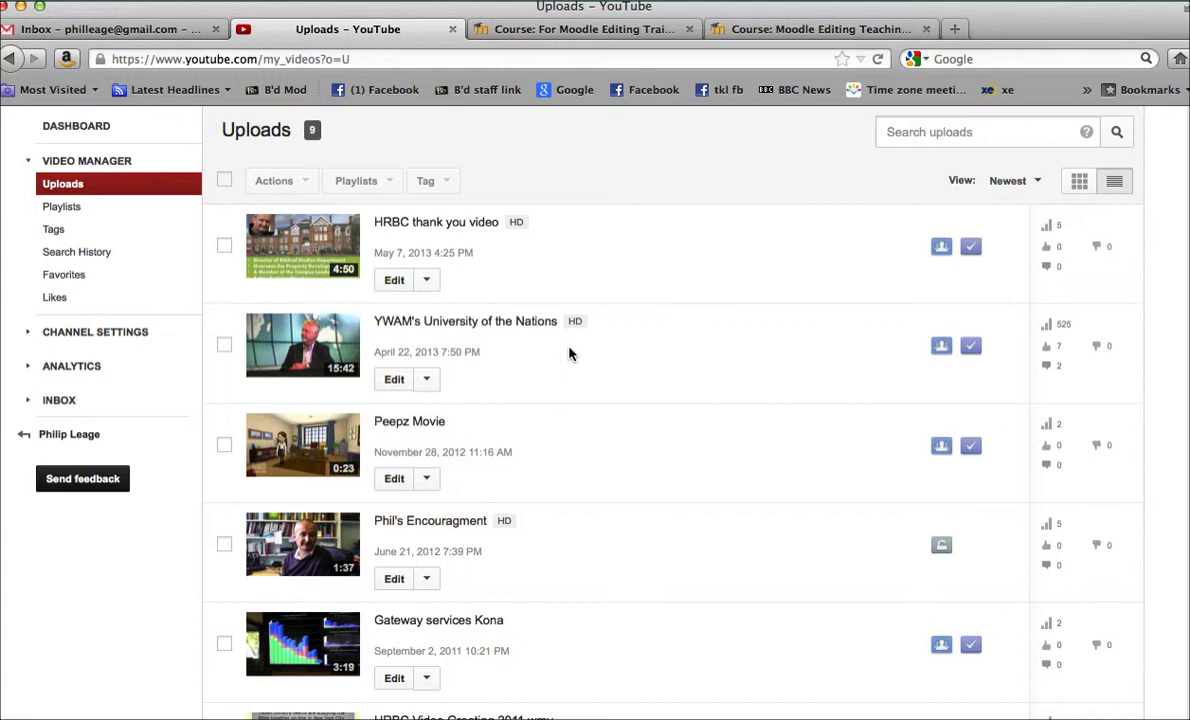
pyautogui.scroll(1, 636, 362)
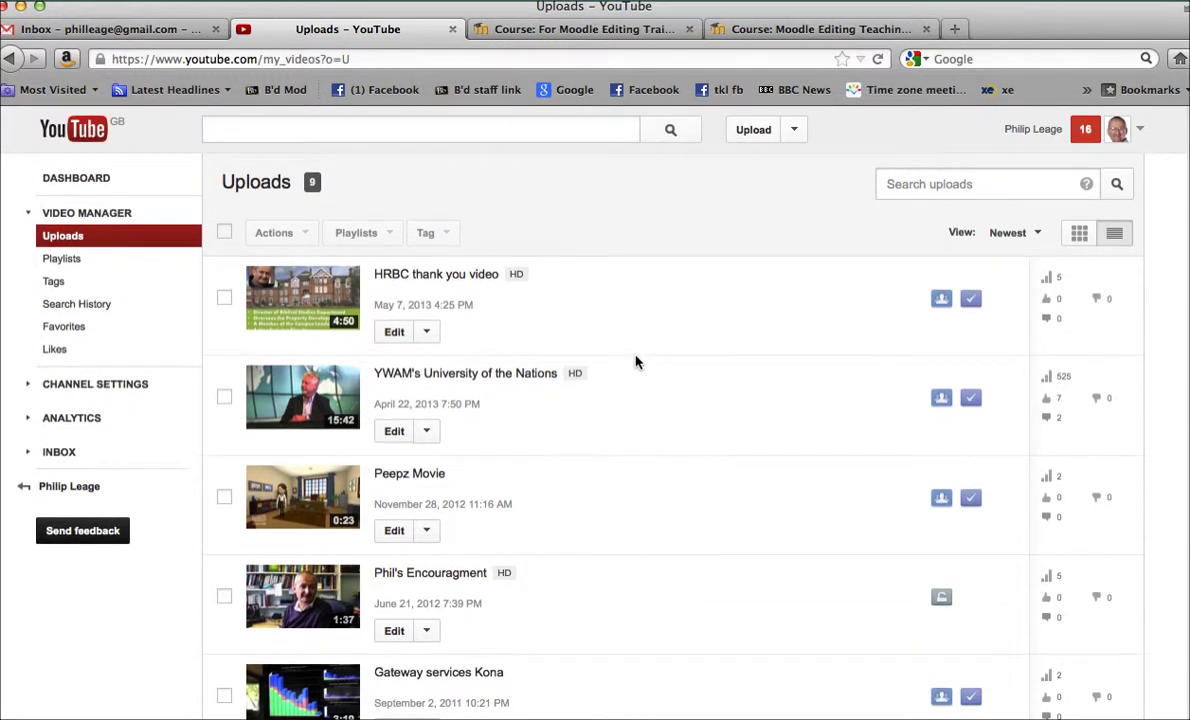
pyautogui.scroll(-2, 636, 362)
pyautogui.scroll(1, 636, 362)
pyautogui.scroll(1, 636, 362)
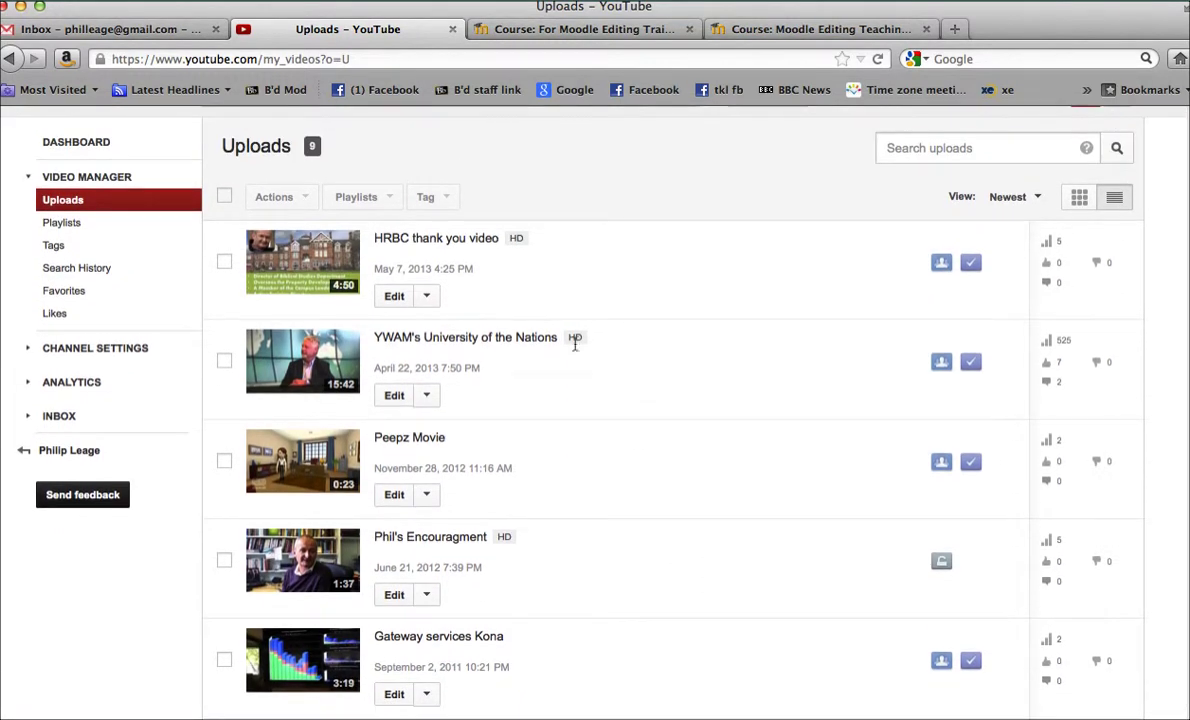
pyautogui.click(410, 340)
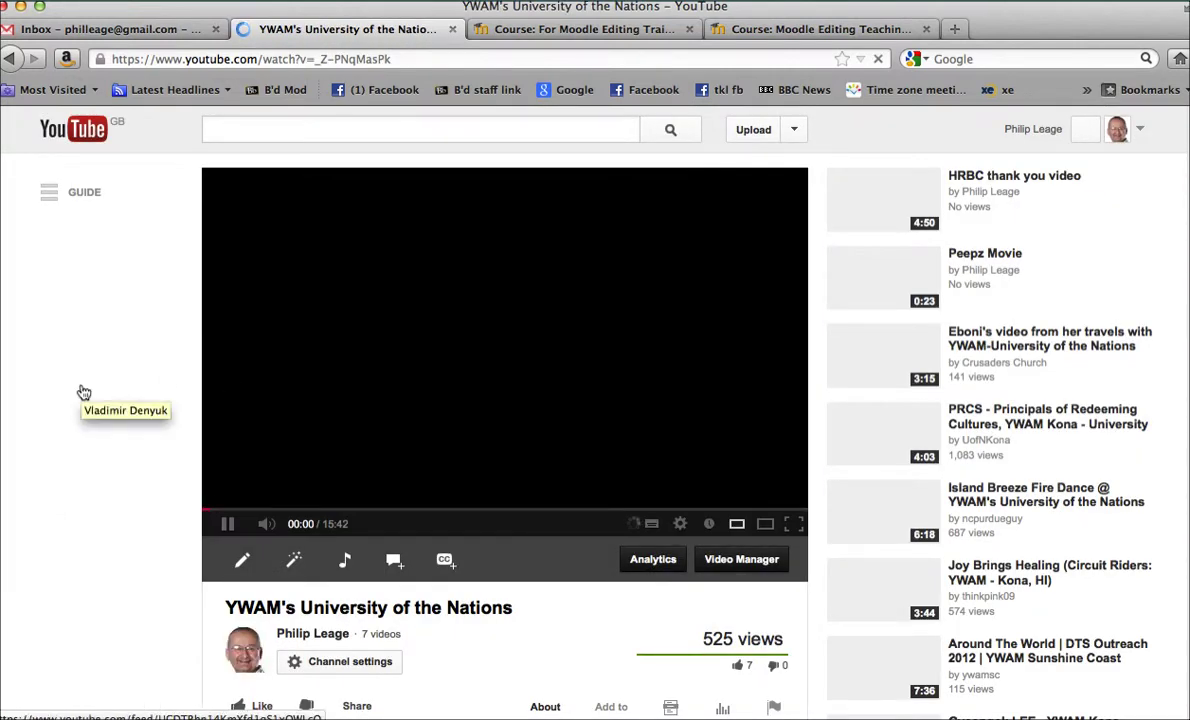
pyautogui.click(228, 524)
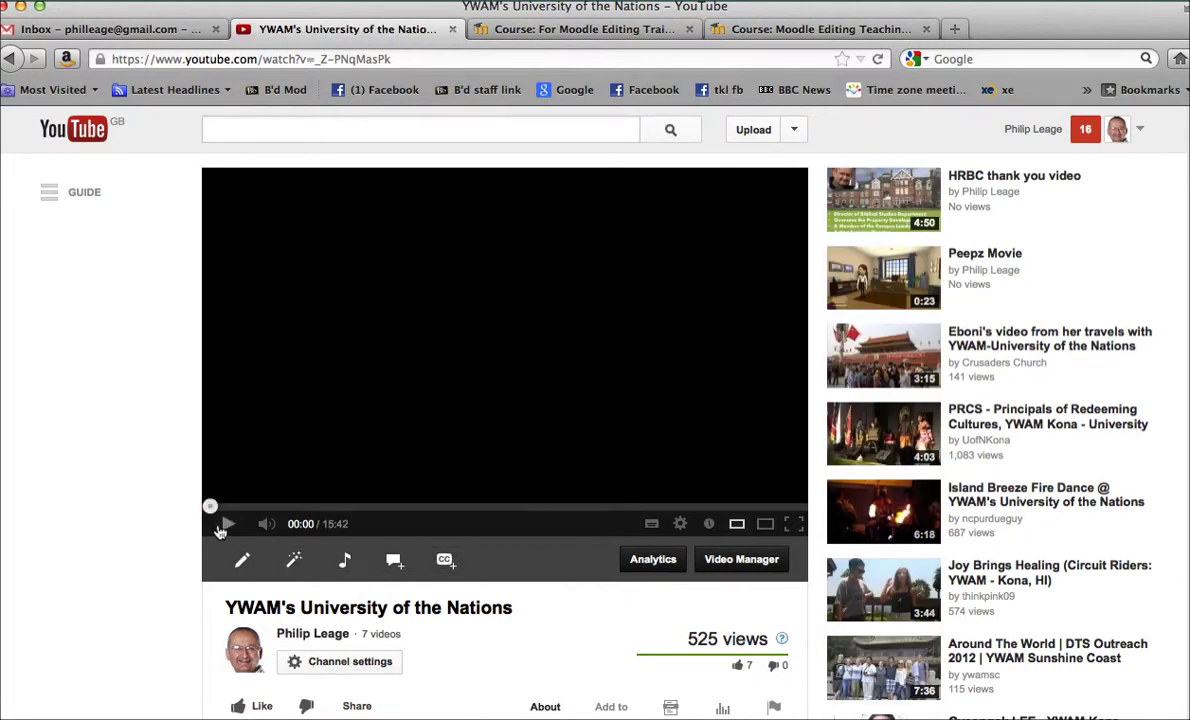
# Copy the video's iframe embed code from its Share > Embed options
pyautogui.scroll(-3, 122, 489)
pyautogui.scroll(-1, 122, 489)
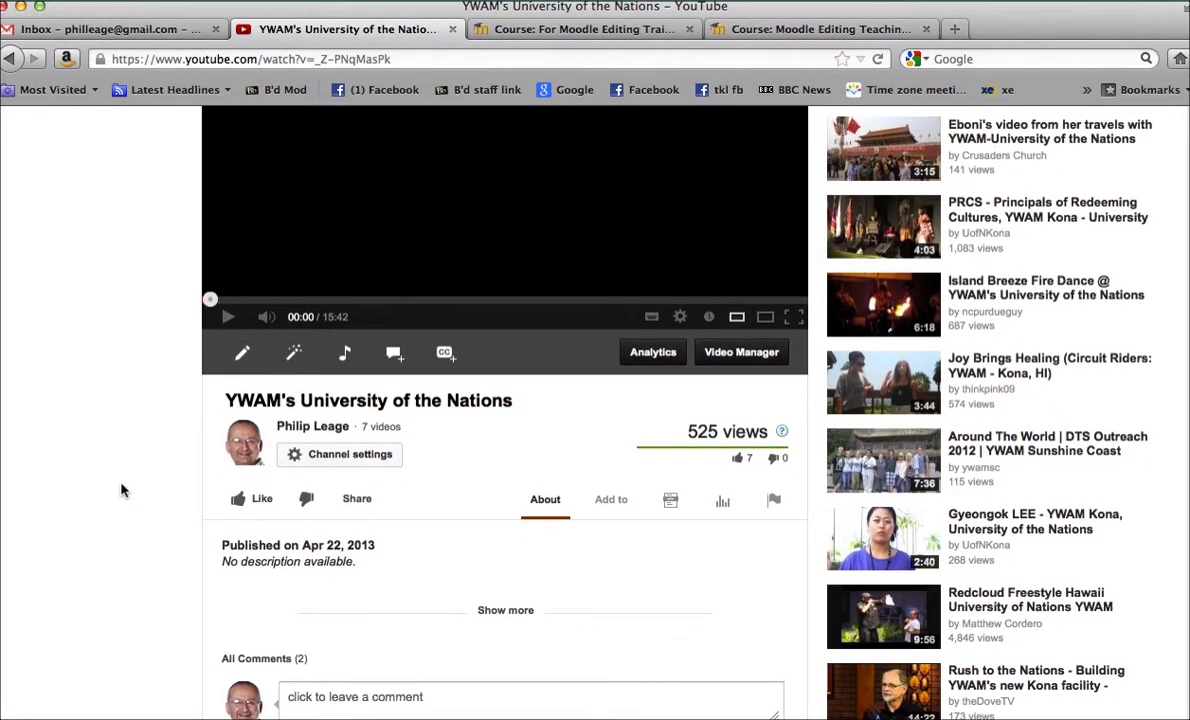
pyautogui.click(357, 499)
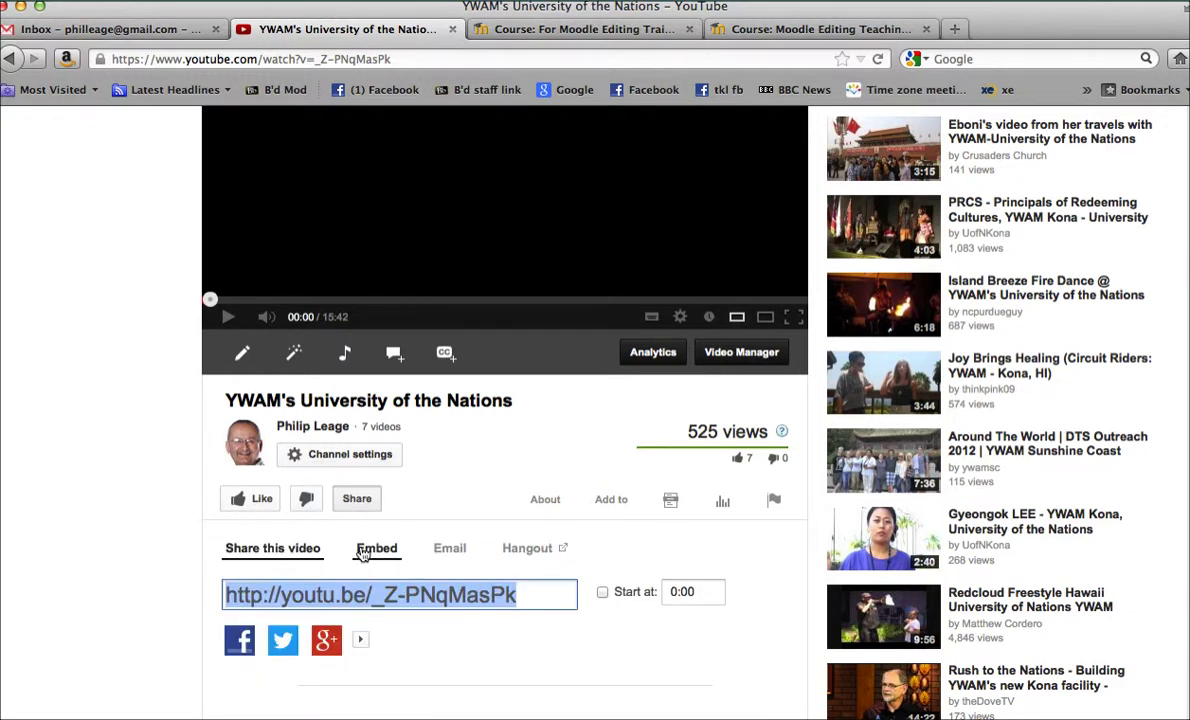
pyautogui.click(377, 550)
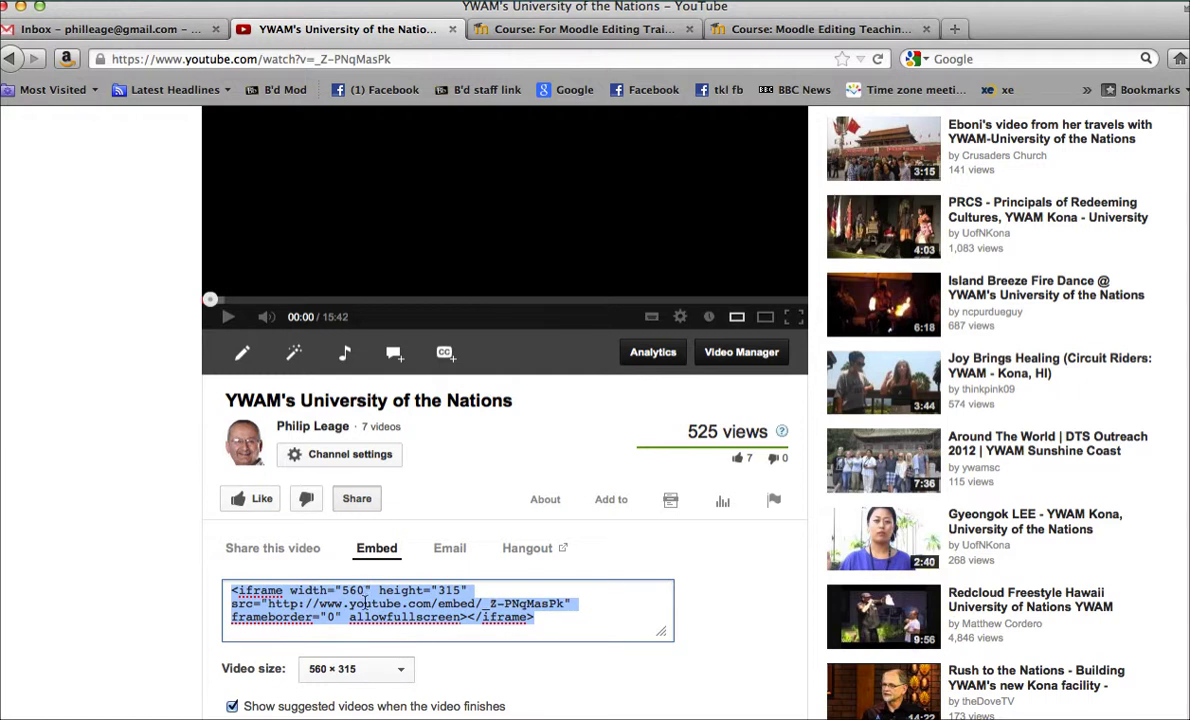
pyautogui.rightClick(366, 603)
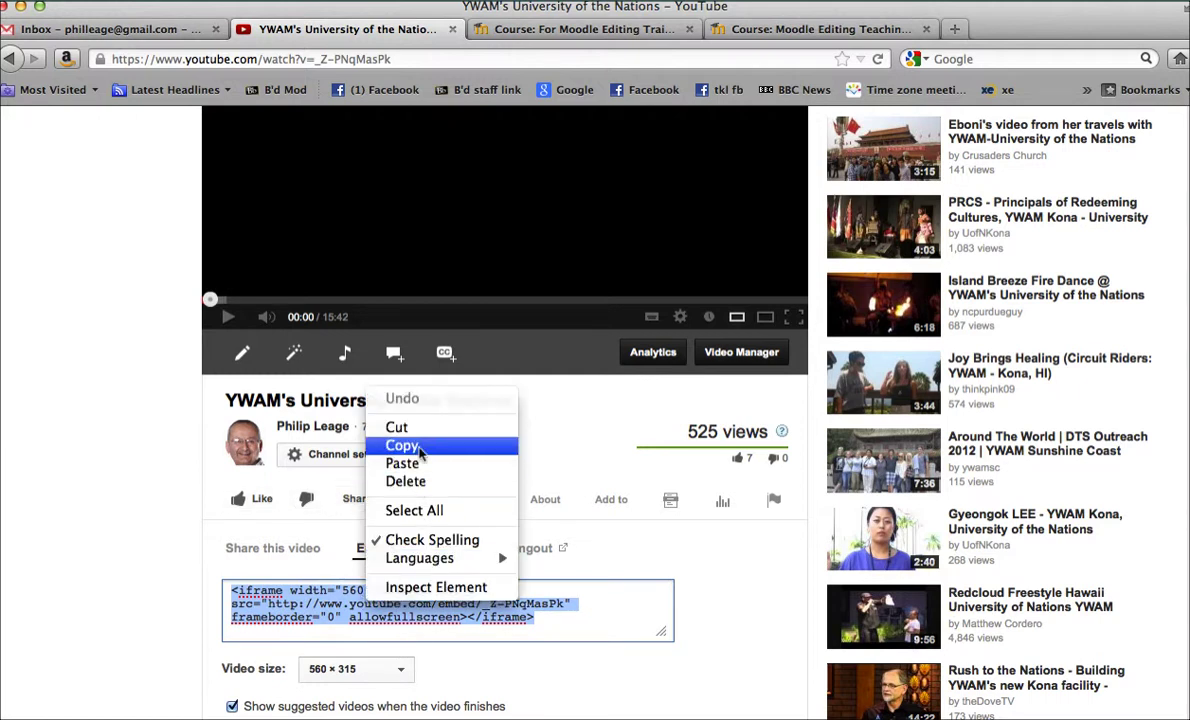
pyautogui.click(420, 455)
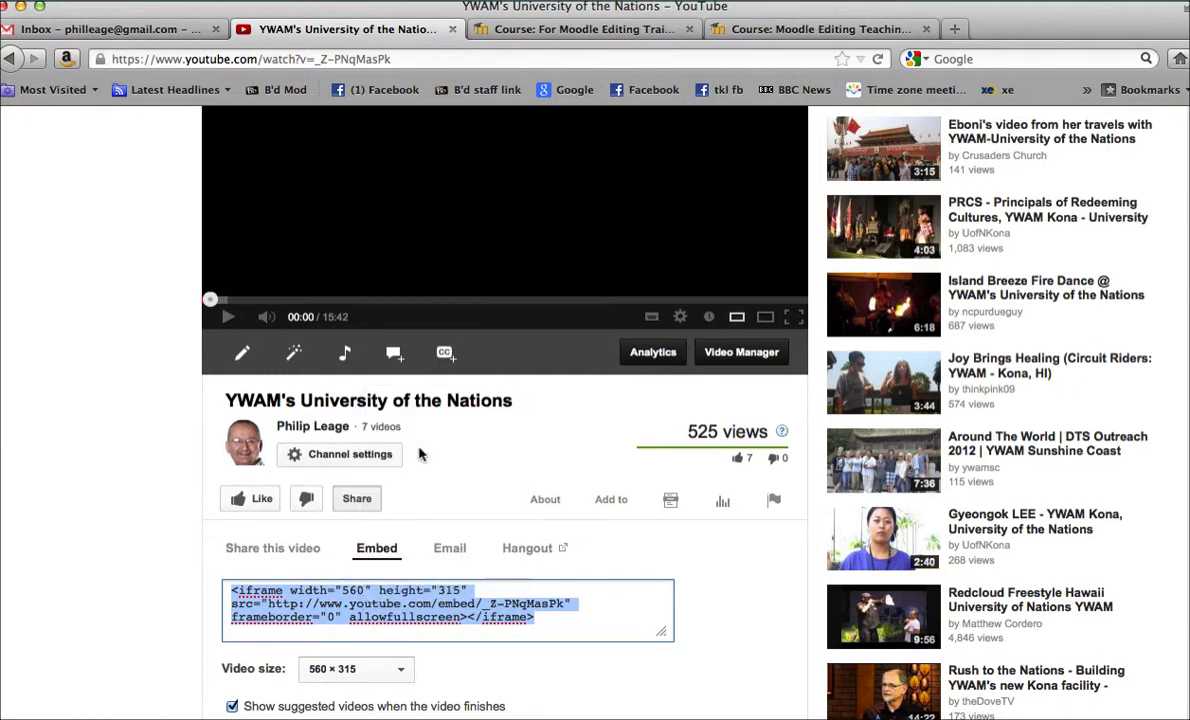
pyautogui.click(571, 30)
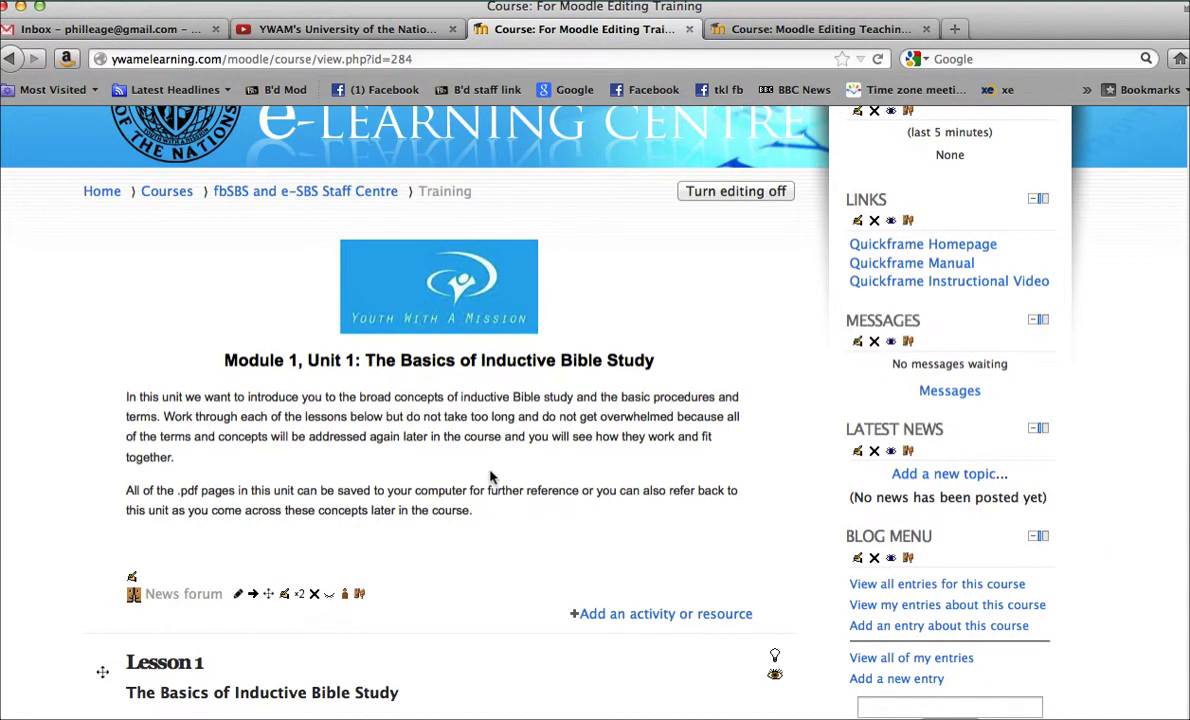
# Add a new Label resource under Lesson 1 of the For Moodle Editing Training course
pyautogui.scroll(-8, 490, 477)
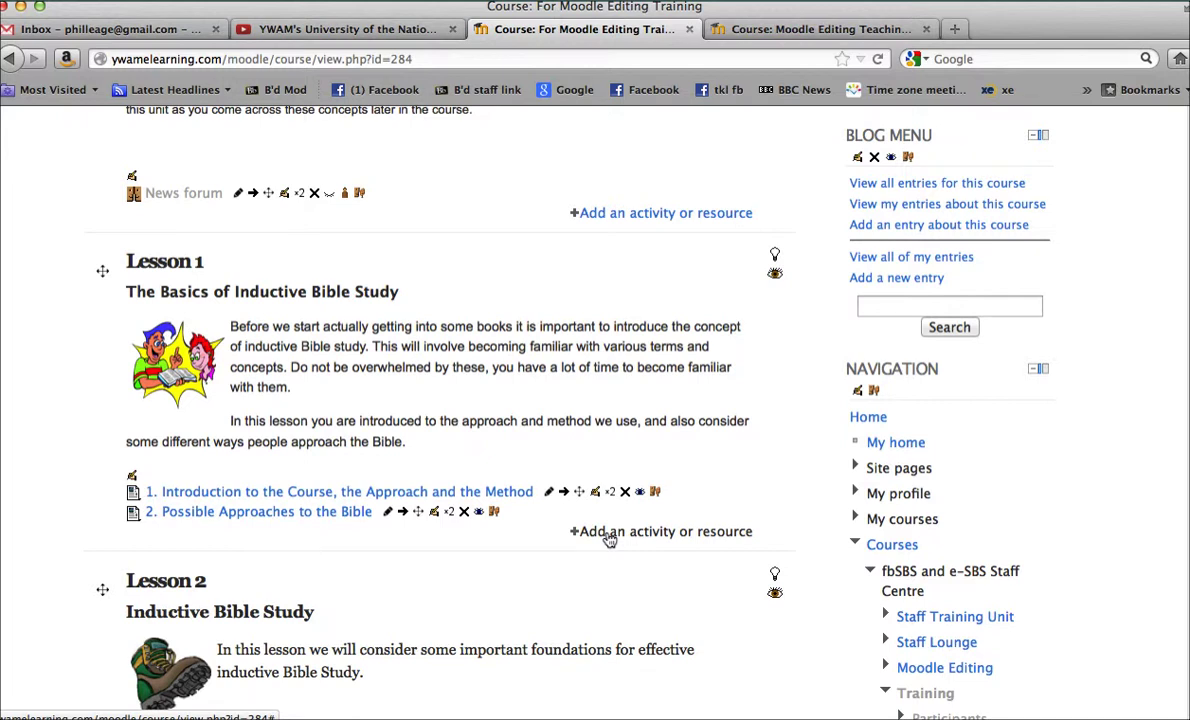
pyautogui.click(609, 533)
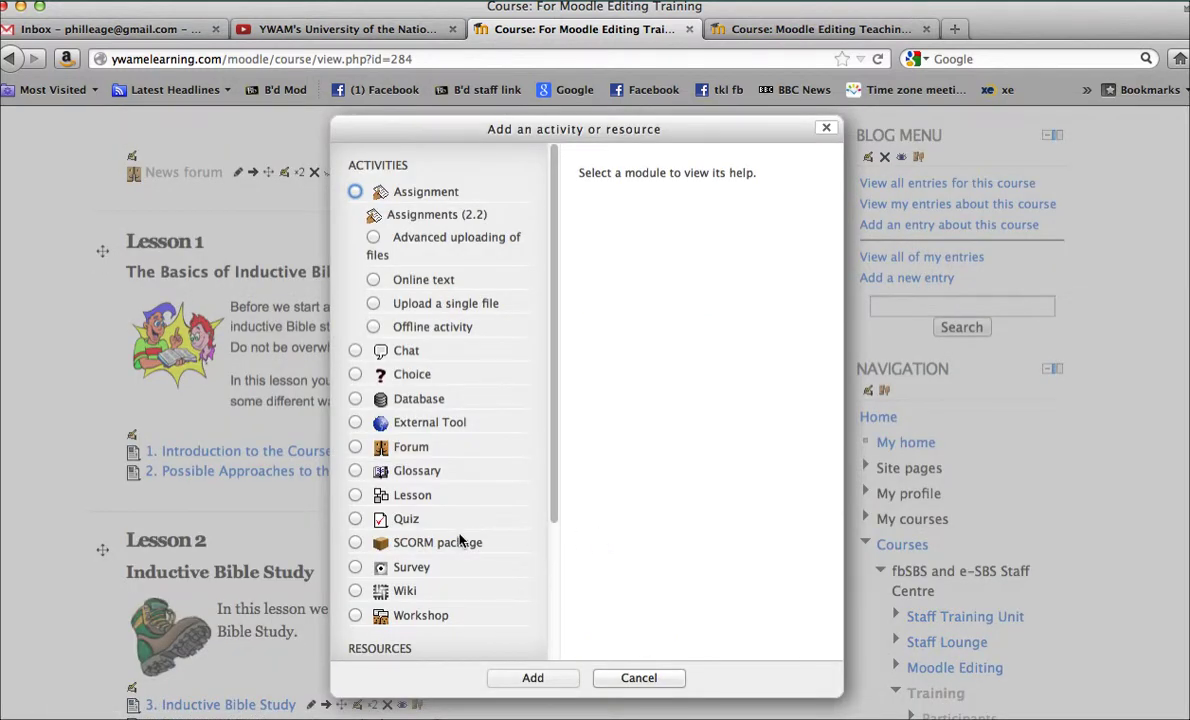
pyautogui.scroll(-4, 460, 540)
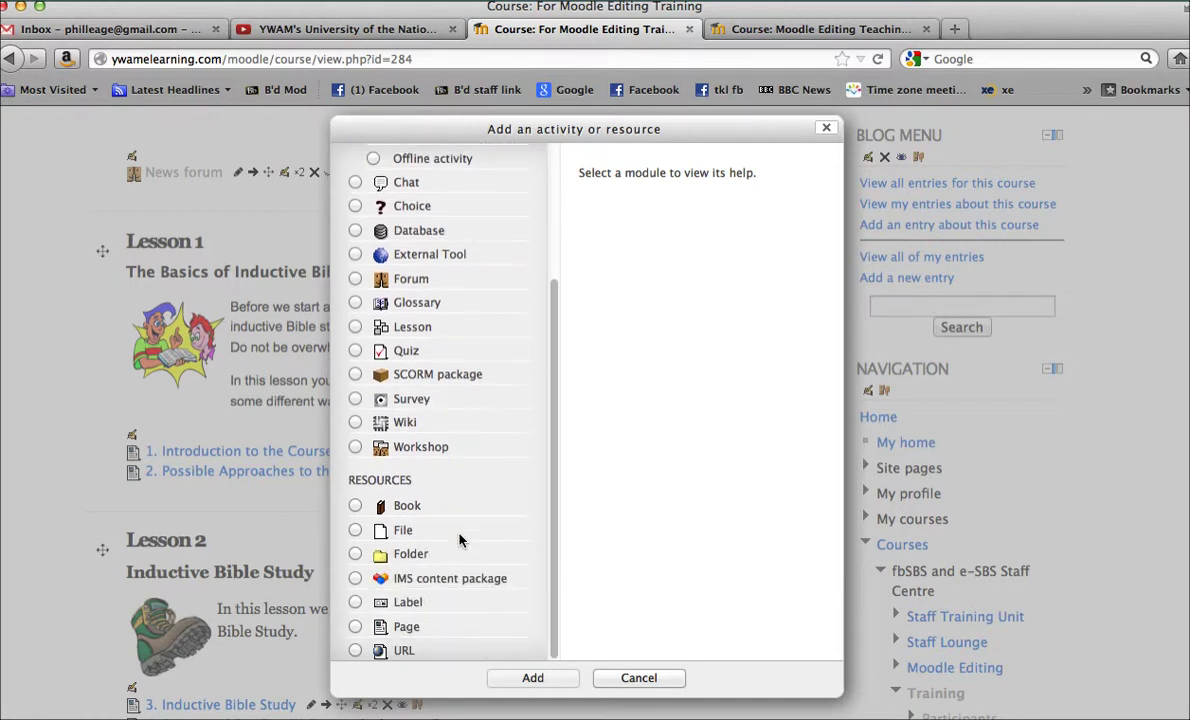
pyautogui.click(356, 602)
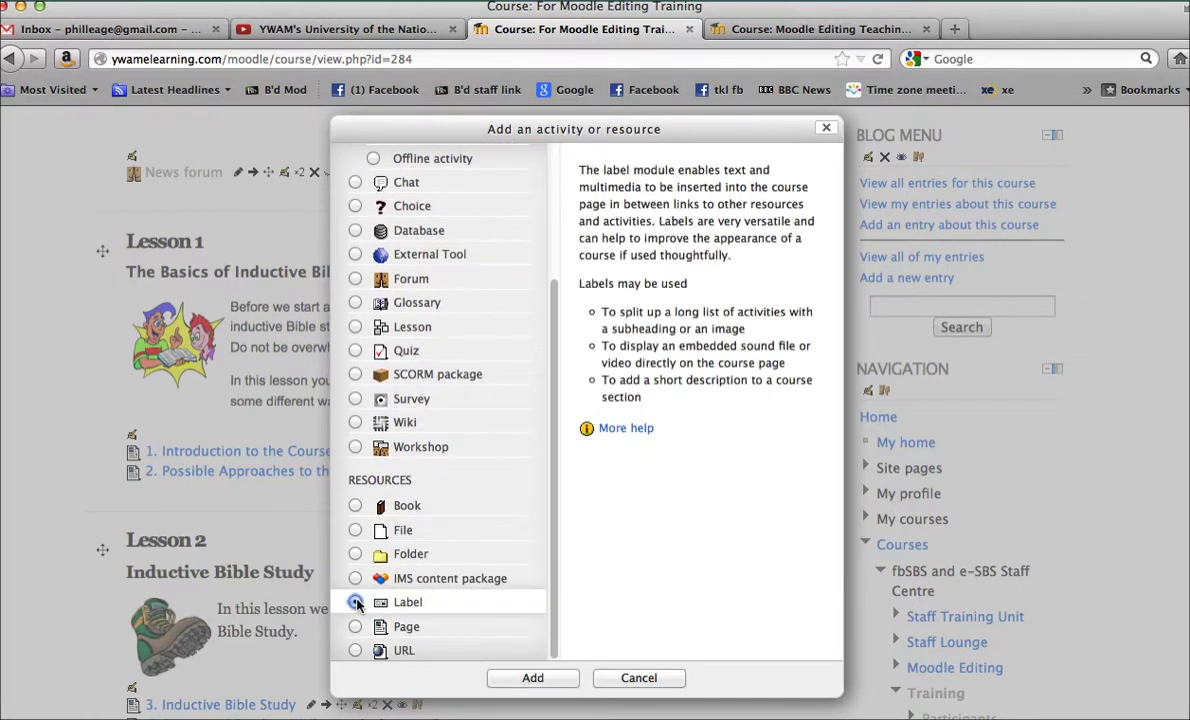
pyautogui.click(532, 679)
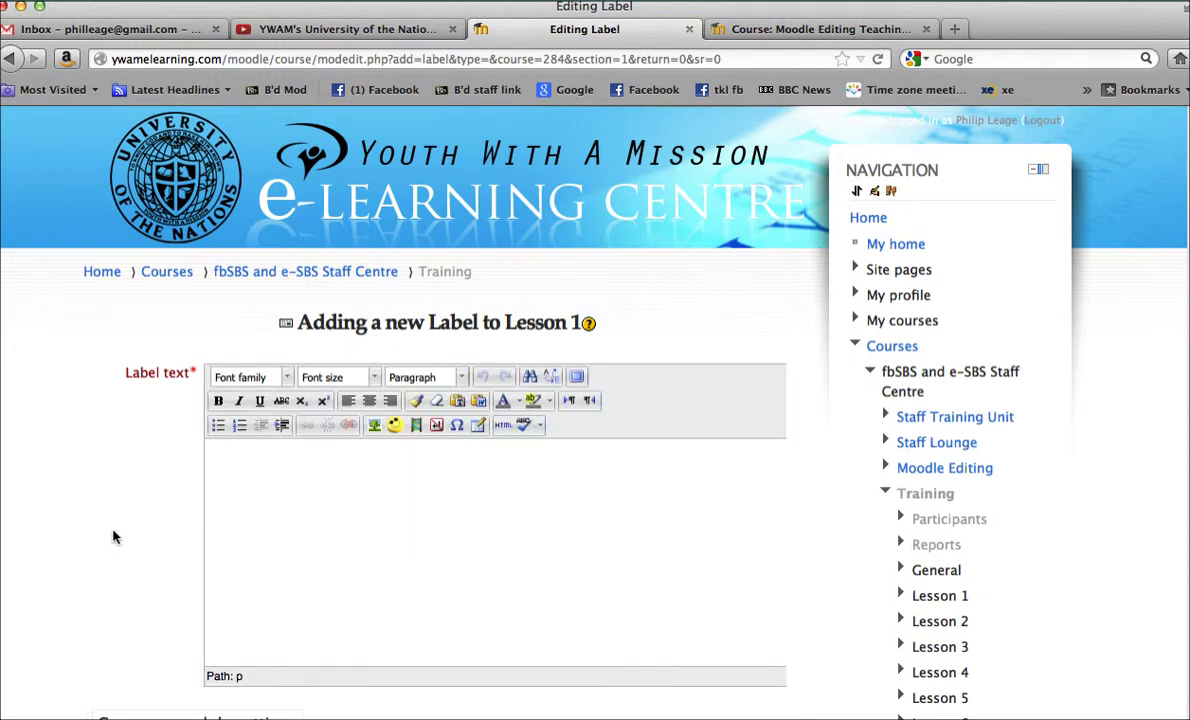
# Open the HTML Source Editor for the new label's text
pyautogui.scroll(-8, 113, 537)
pyautogui.scroll(5, 113, 537)
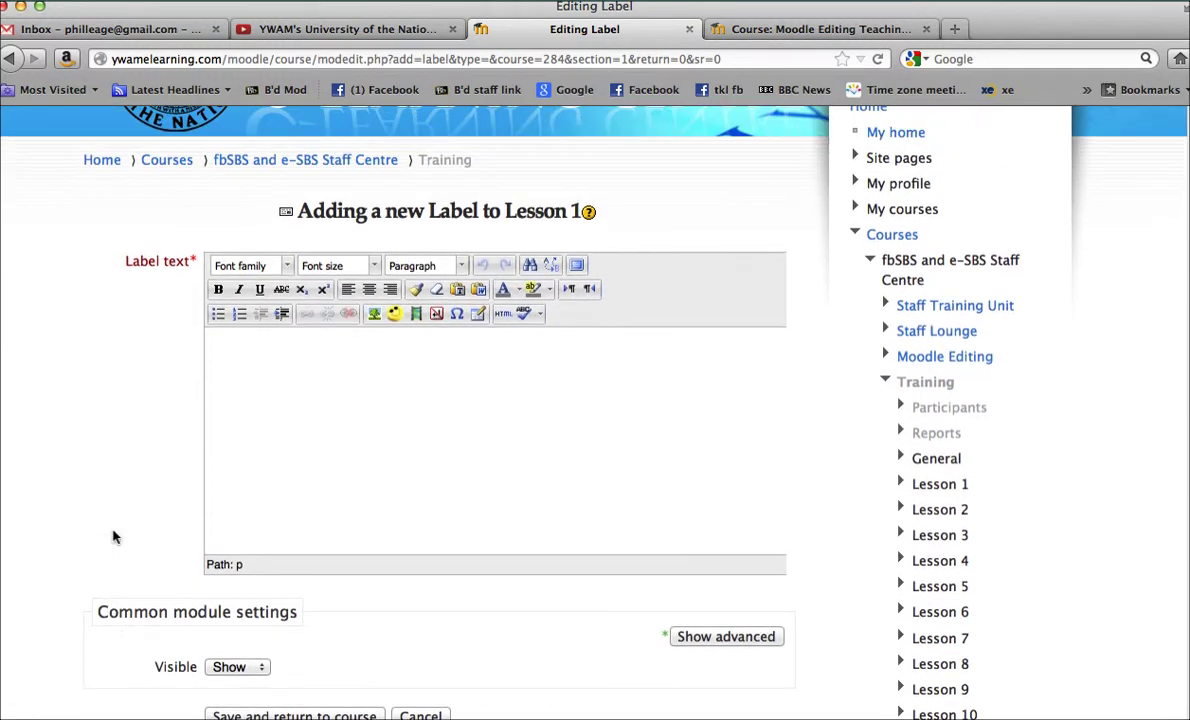
pyautogui.scroll(1, 113, 537)
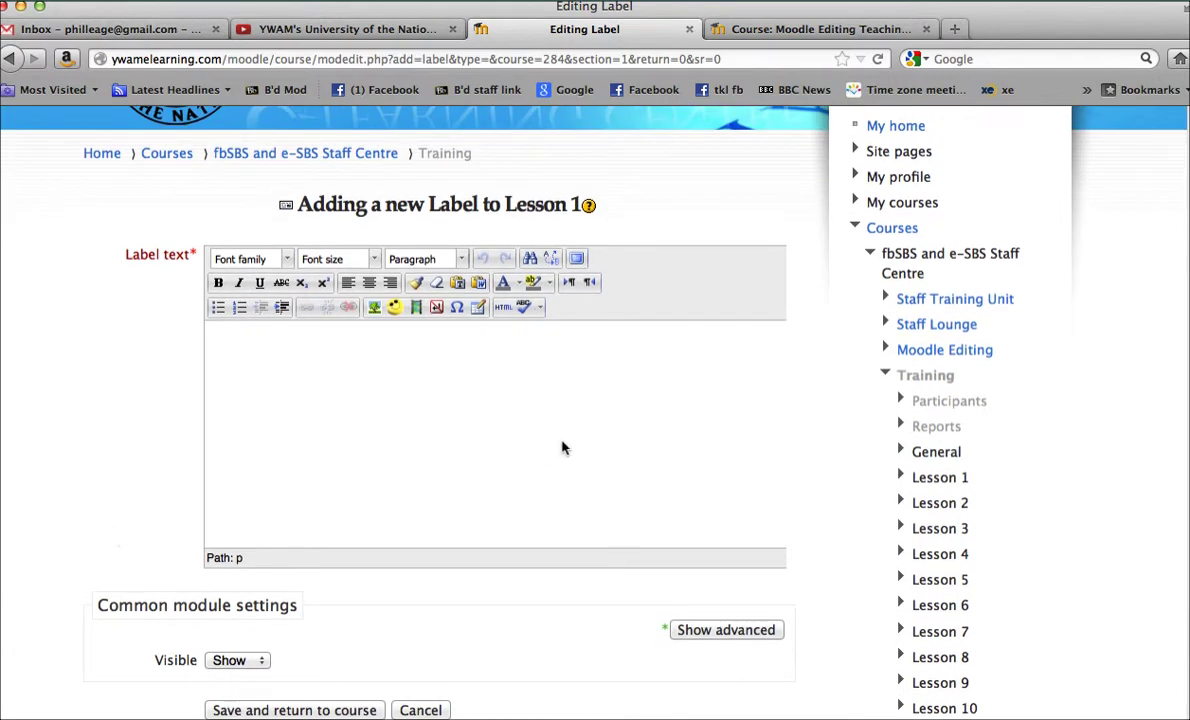
pyautogui.click(505, 309)
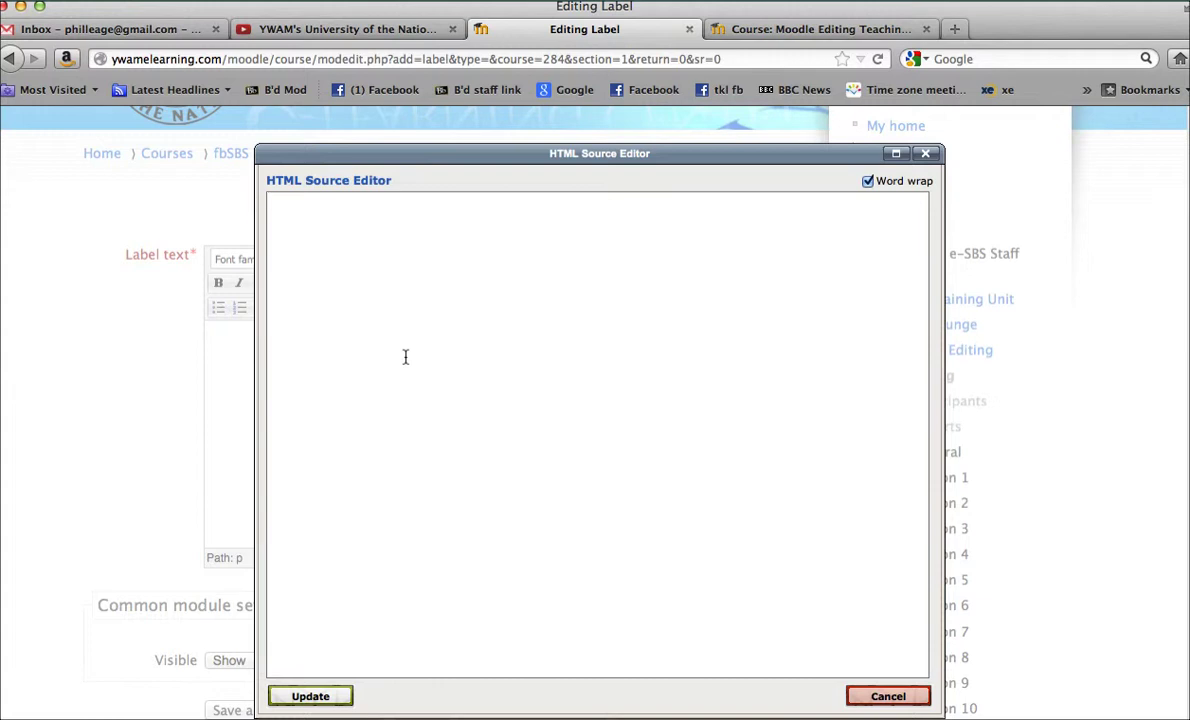
# Paste the YouTube iframe embed code as the label's HTML source and save the label
pyautogui.press('super+v')
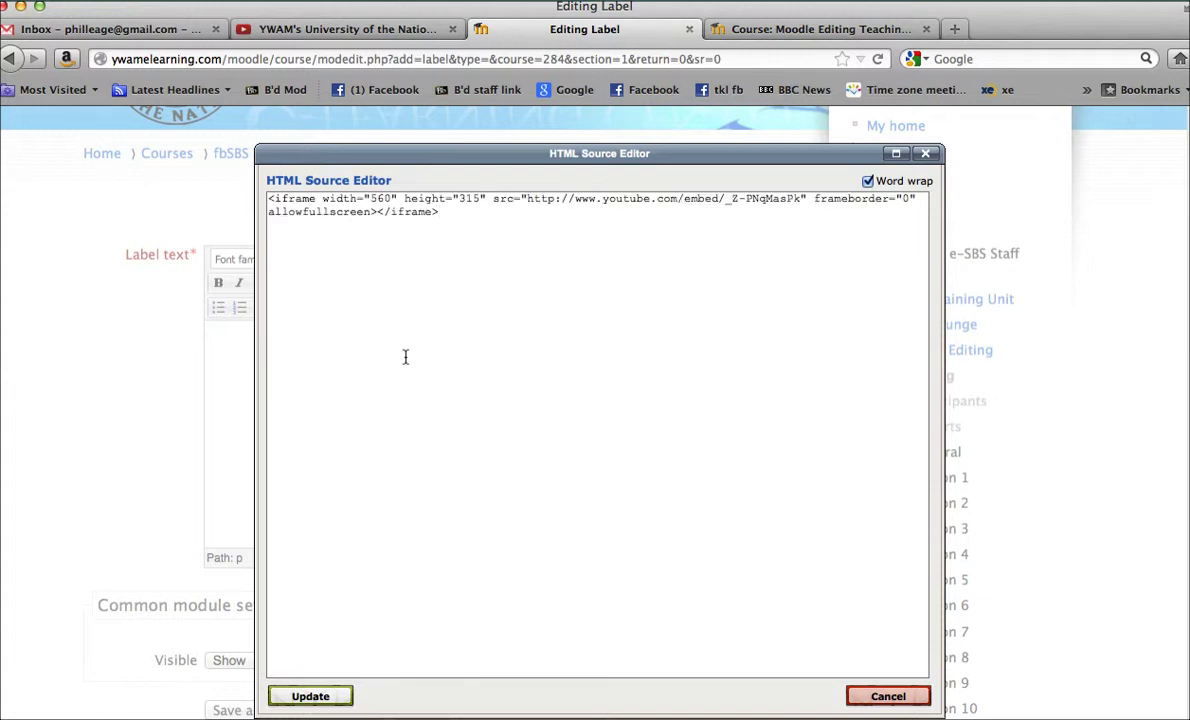
pyautogui.click(316, 697)
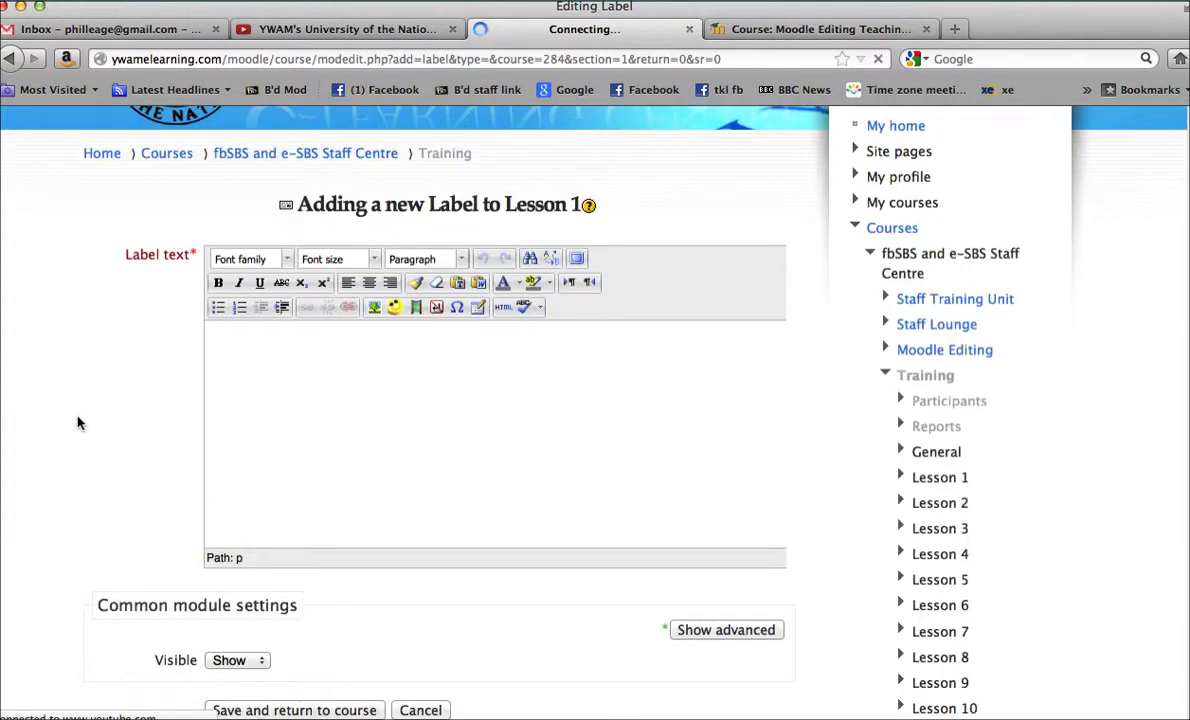
pyautogui.scroll(-4, 20, 407)
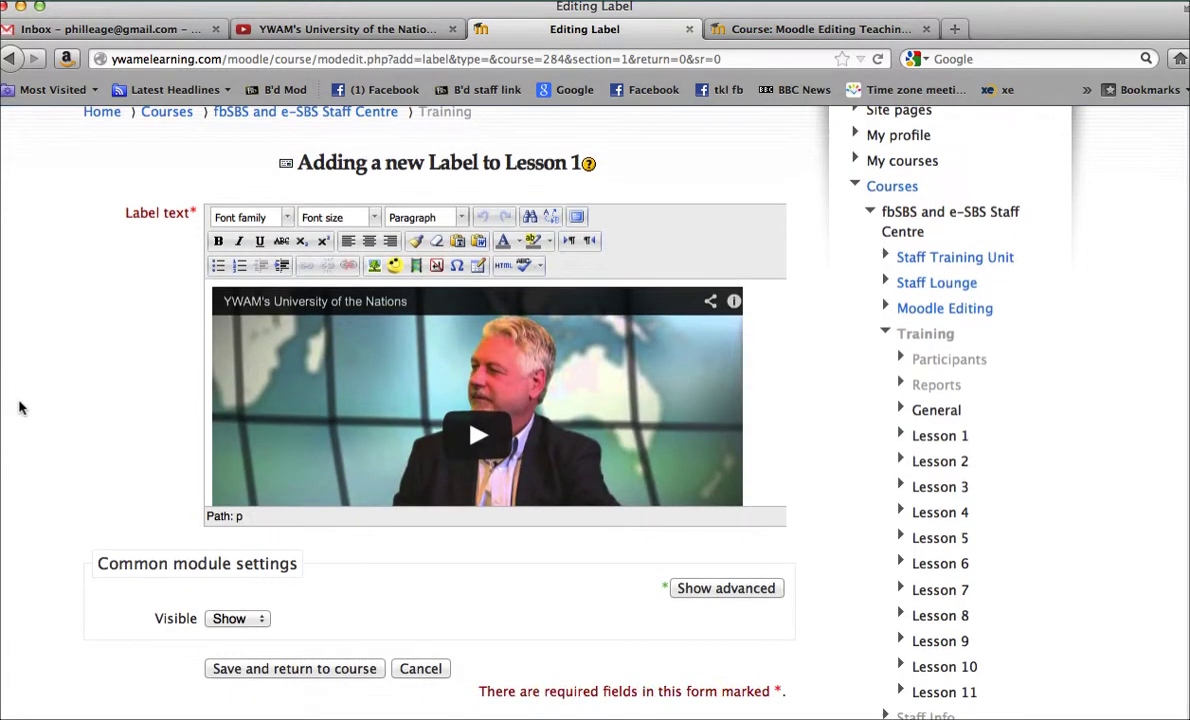
pyautogui.click(329, 522)
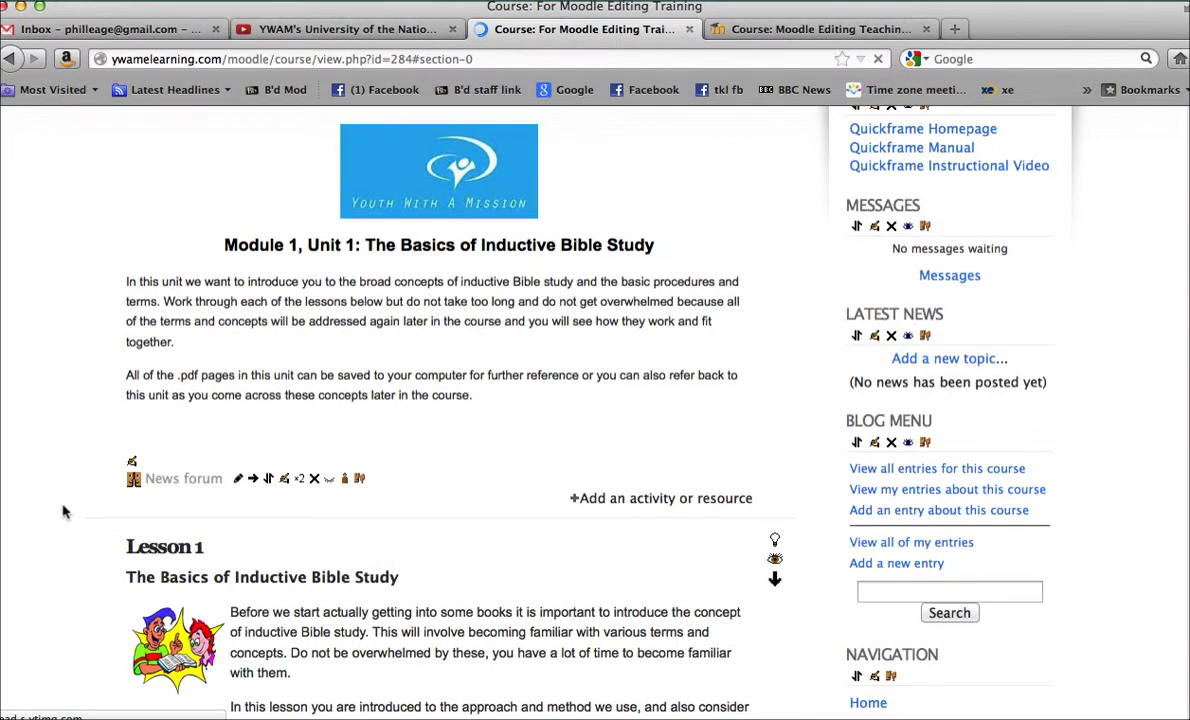
pyautogui.scroll(-3, 62, 512)
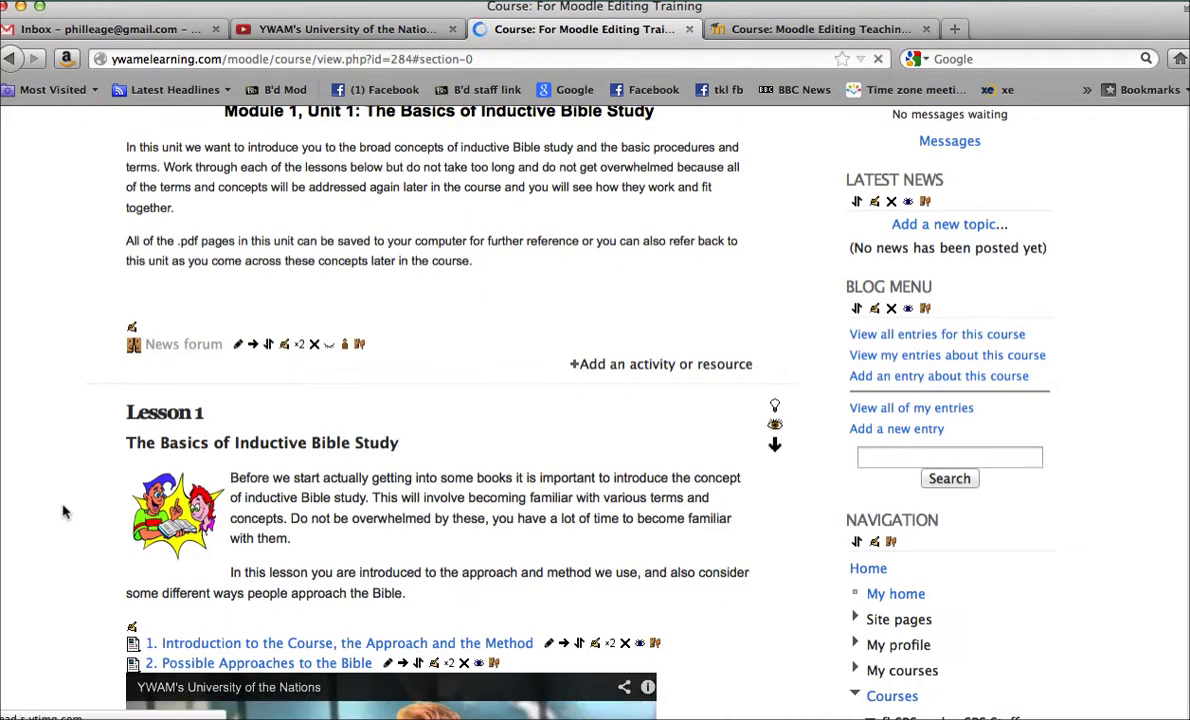
pyautogui.scroll(-8, 62, 512)
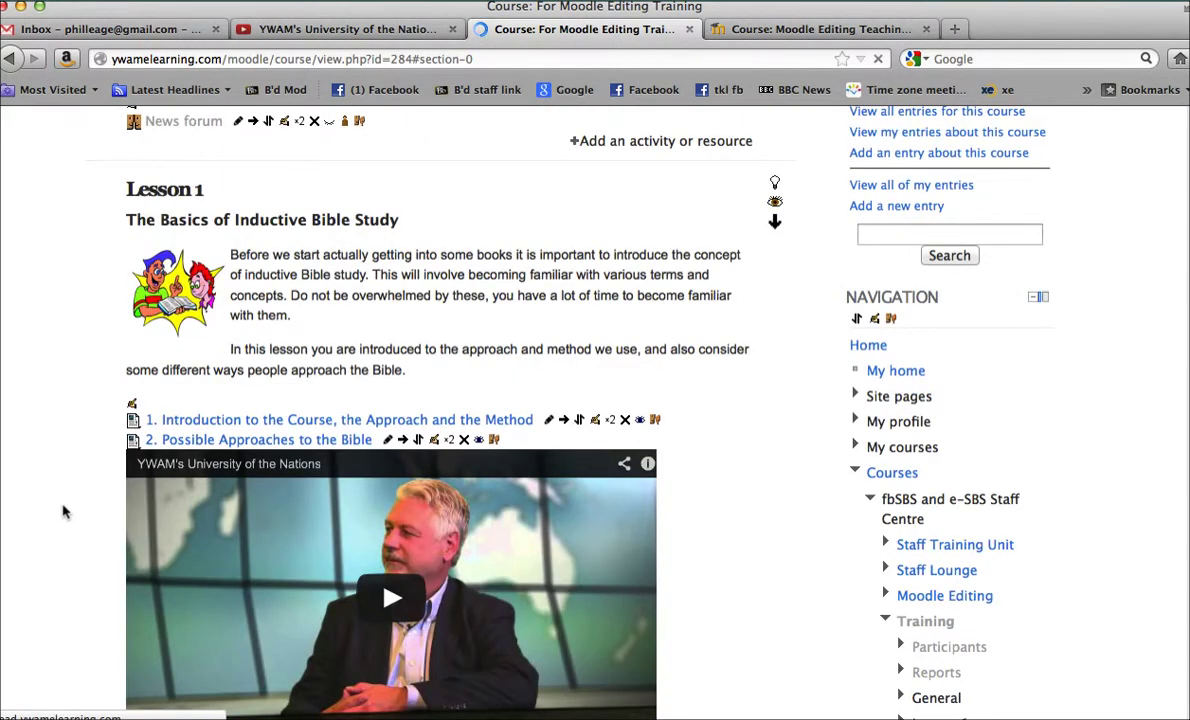
pyautogui.scroll(-3, 62, 512)
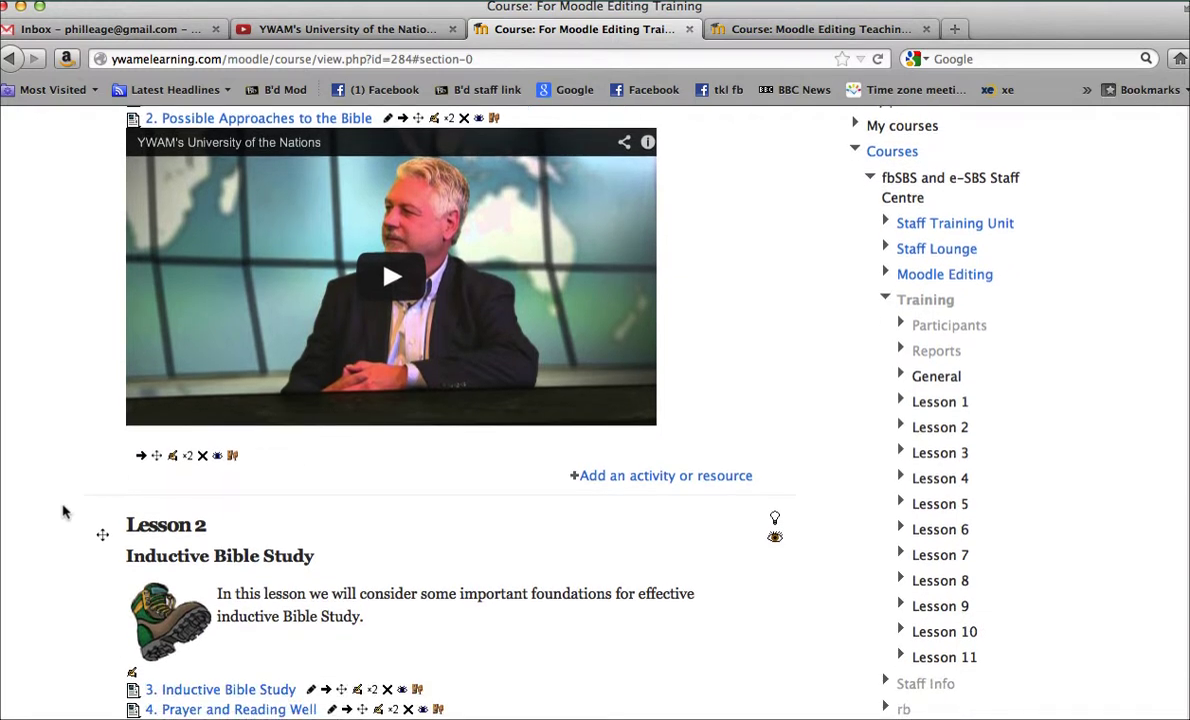
pyautogui.scroll(1, 62, 512)
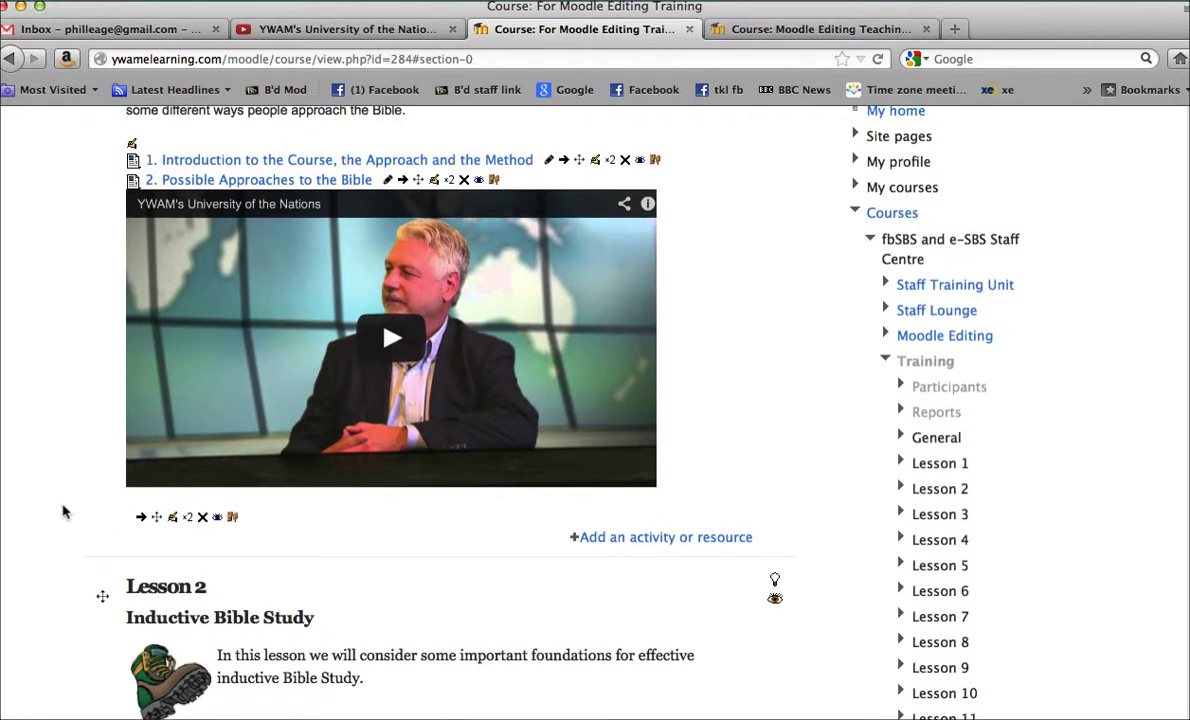
pyautogui.click(346, 30)
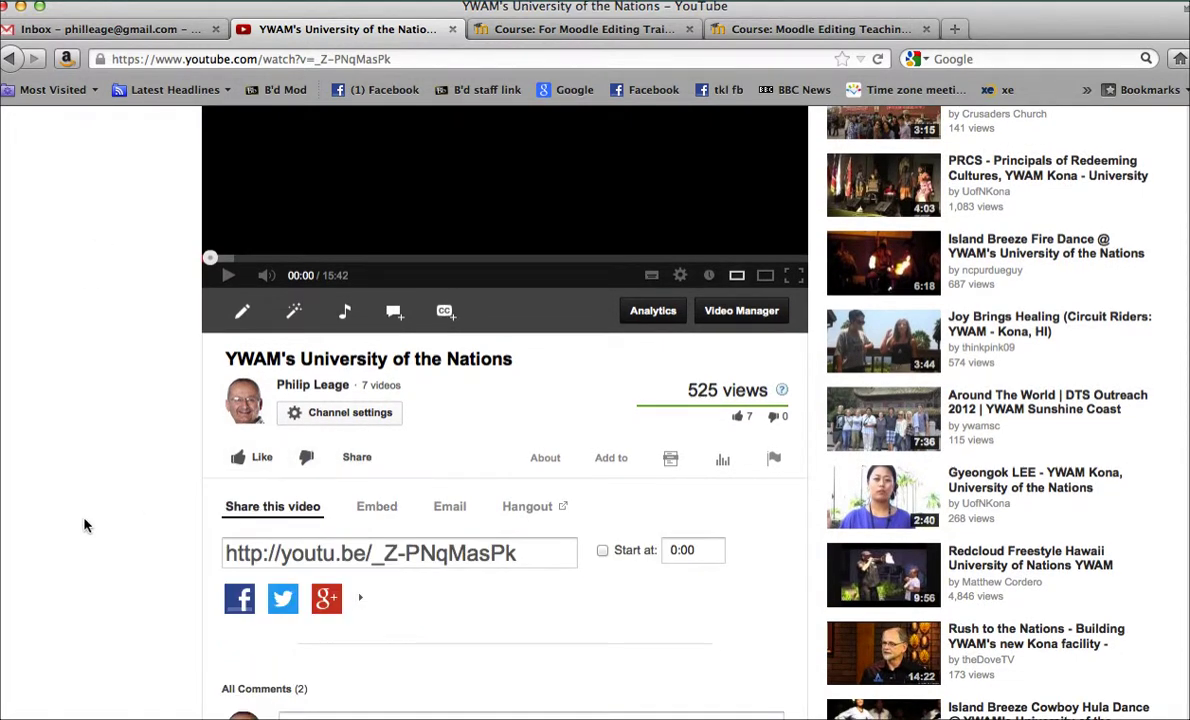
pyautogui.click(332, 553)
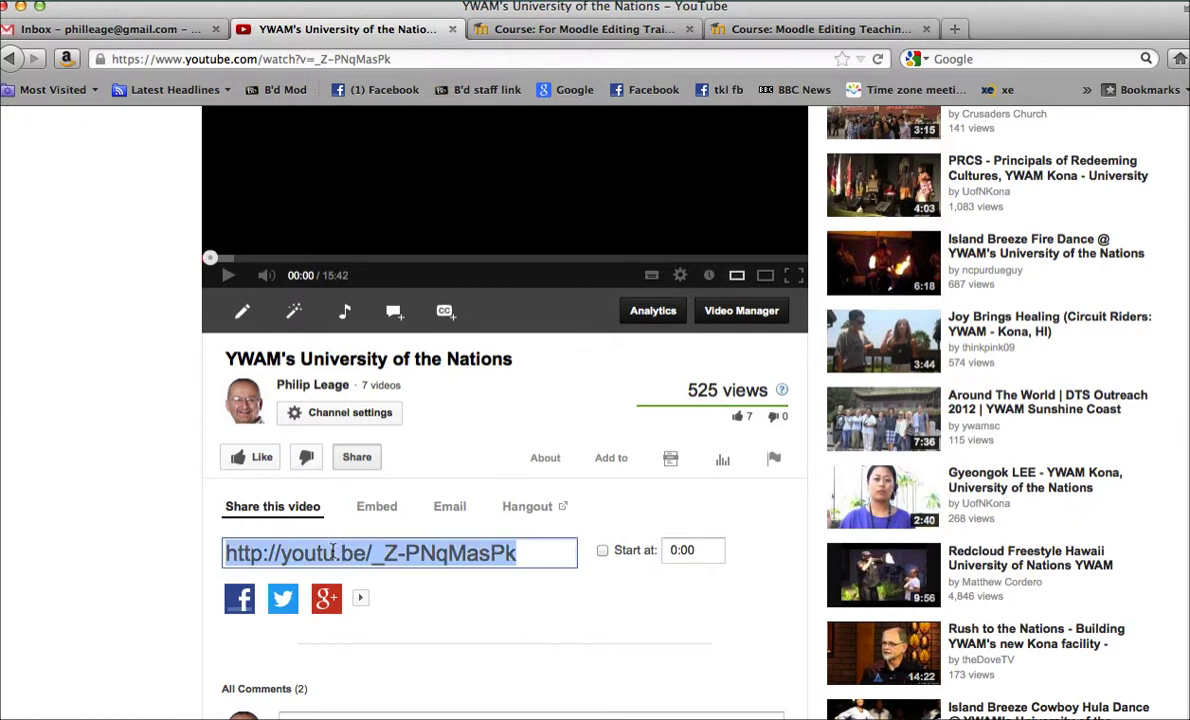
pyautogui.rightClick(332, 553)
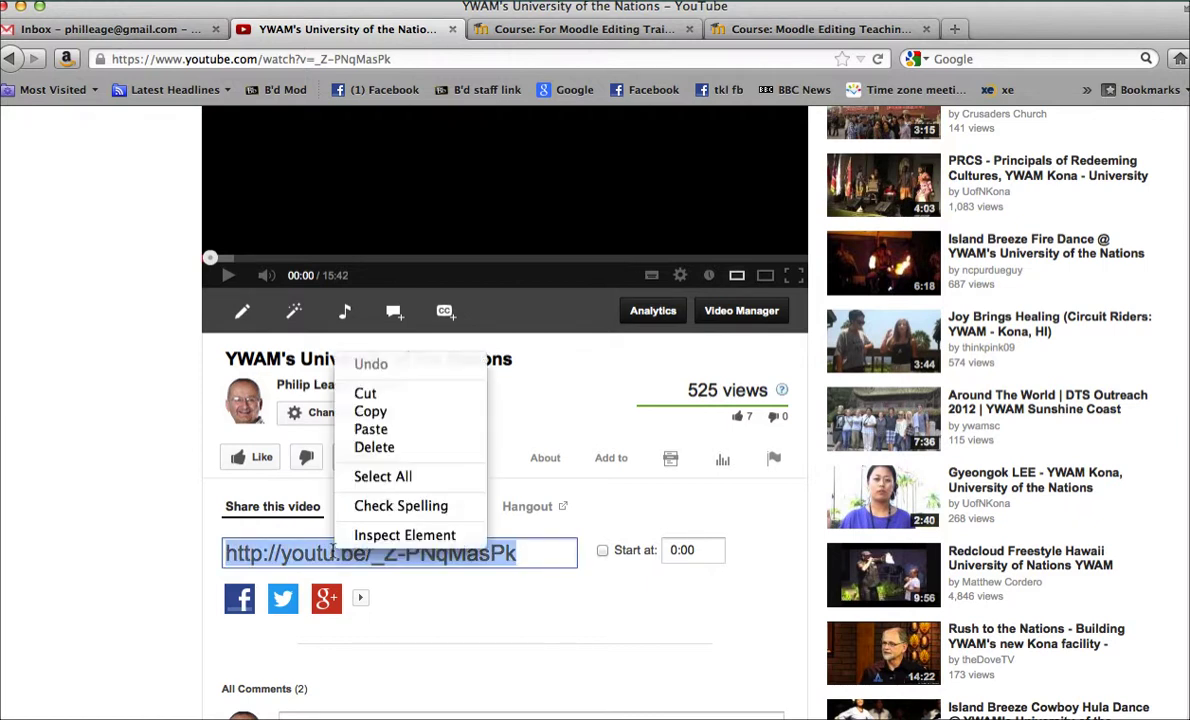
pyautogui.click(380, 412)
pyautogui.scroll(5, 108, 437)
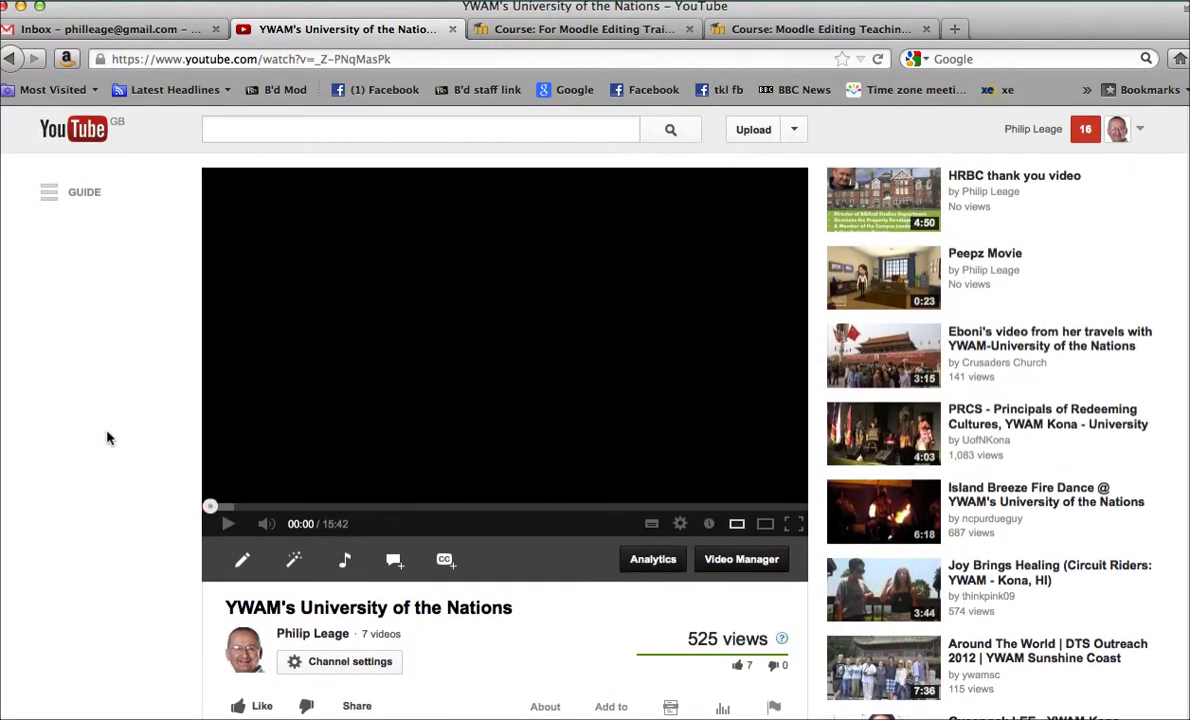
pyautogui.scroll(2, 108, 437)
pyautogui.scroll(-3, 108, 437)
pyautogui.scroll(3, 108, 437)
pyautogui.click(505, 29)
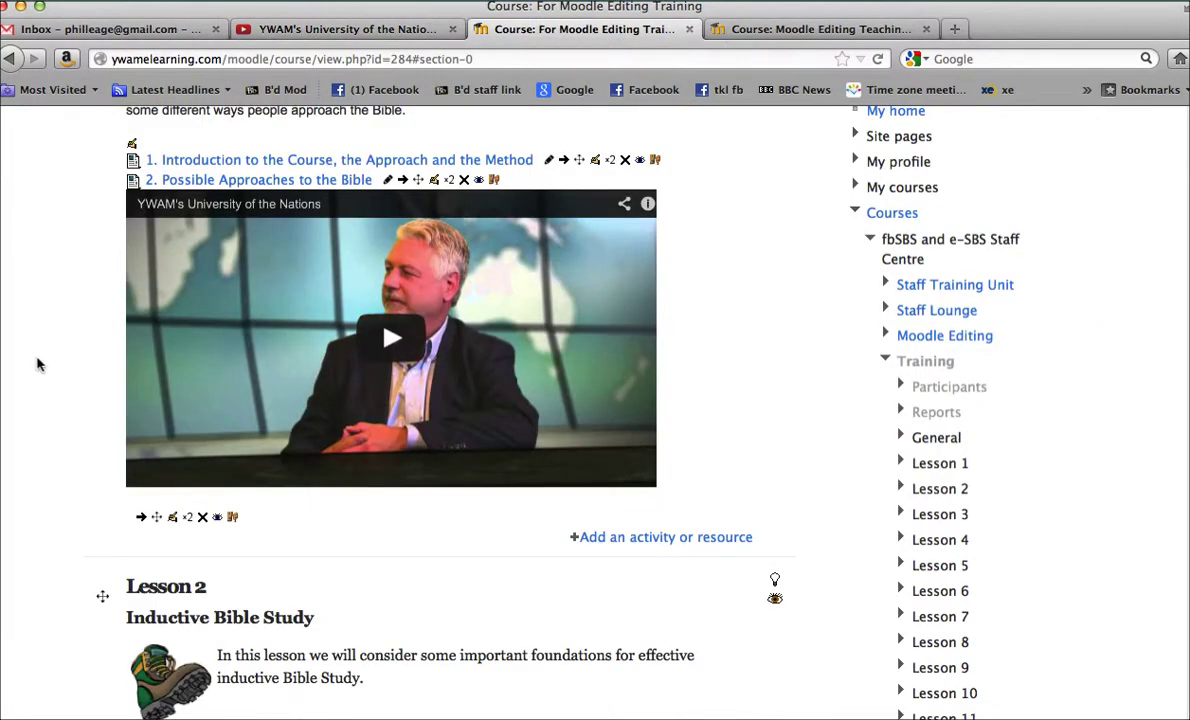
# Add a new URL resource under Lesson 1 of the training course
pyautogui.scroll(5, 33, 355)
pyautogui.scroll(-4, 30, 355)
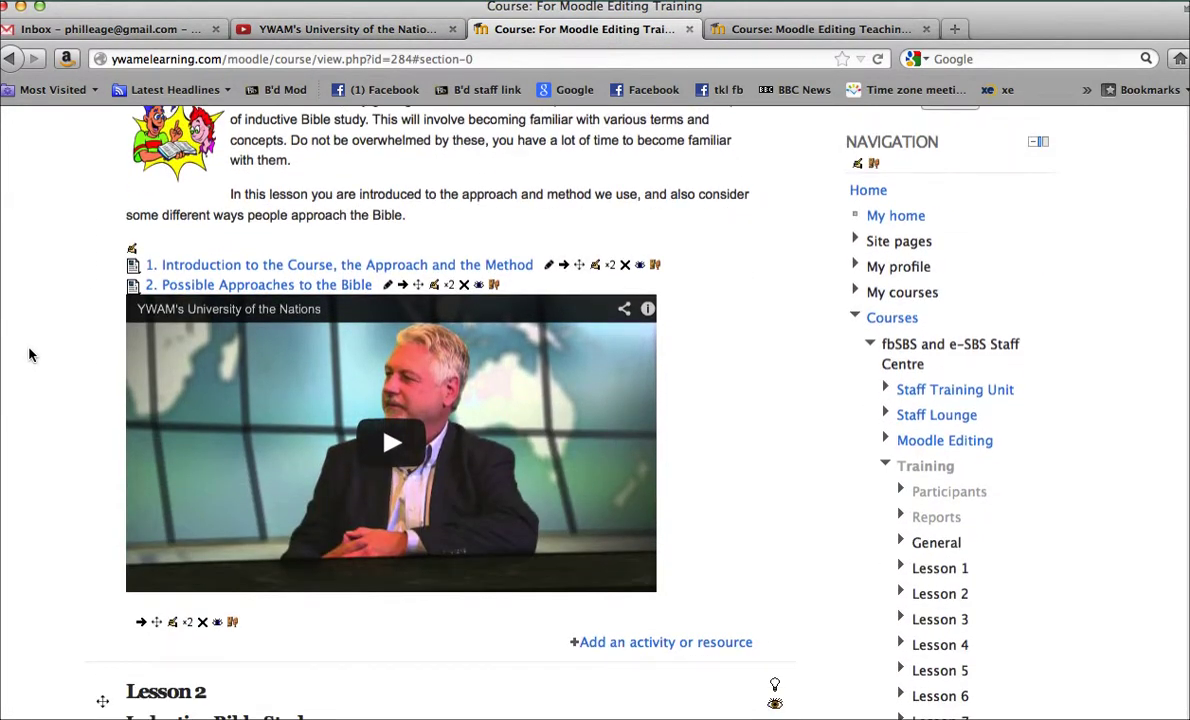
pyautogui.scroll(-5, 30, 355)
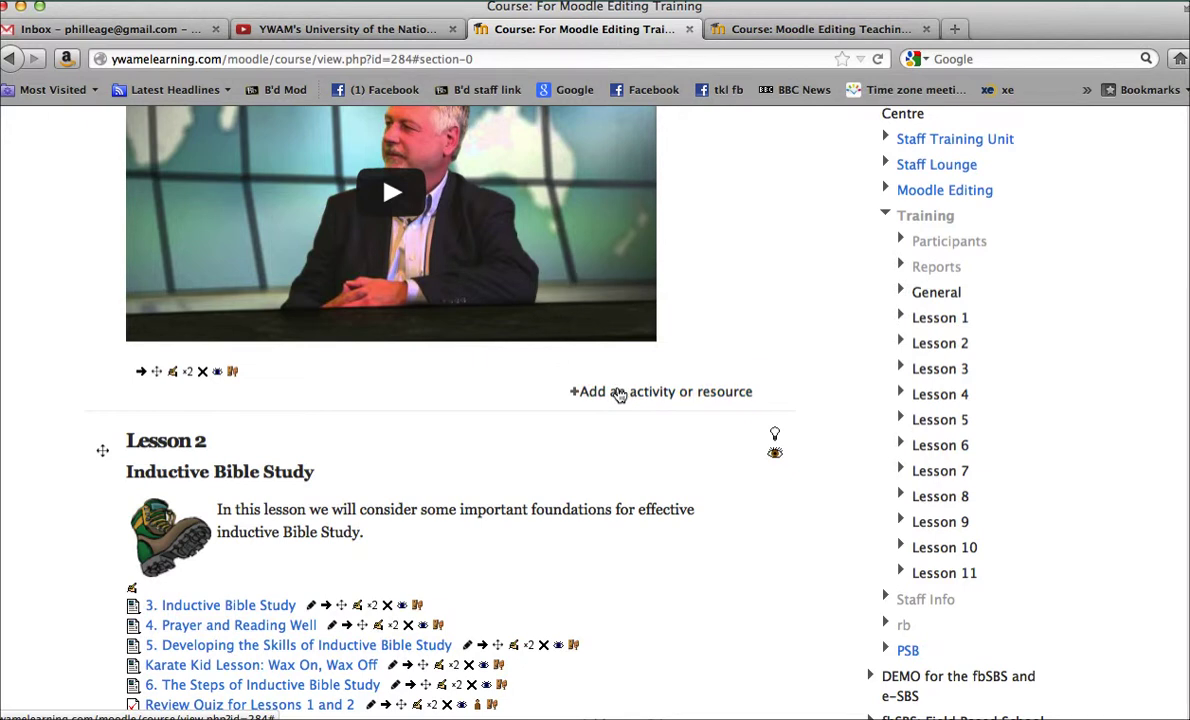
pyautogui.click(619, 395)
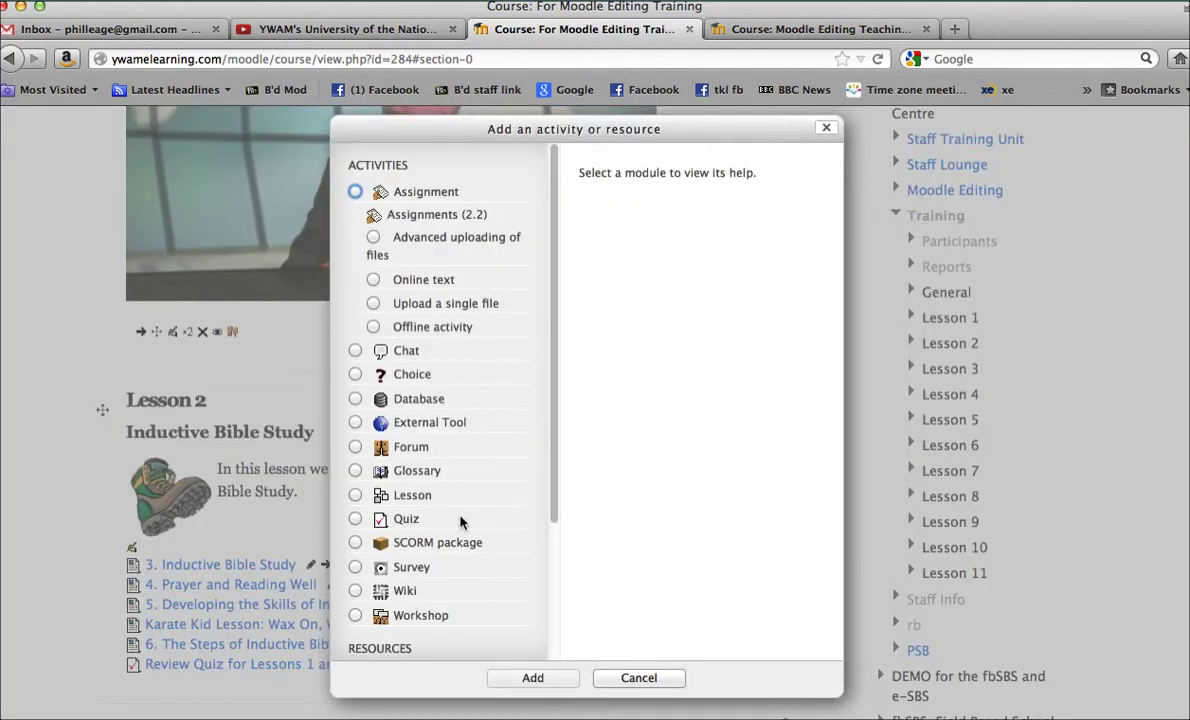
pyautogui.scroll(-3, 459, 521)
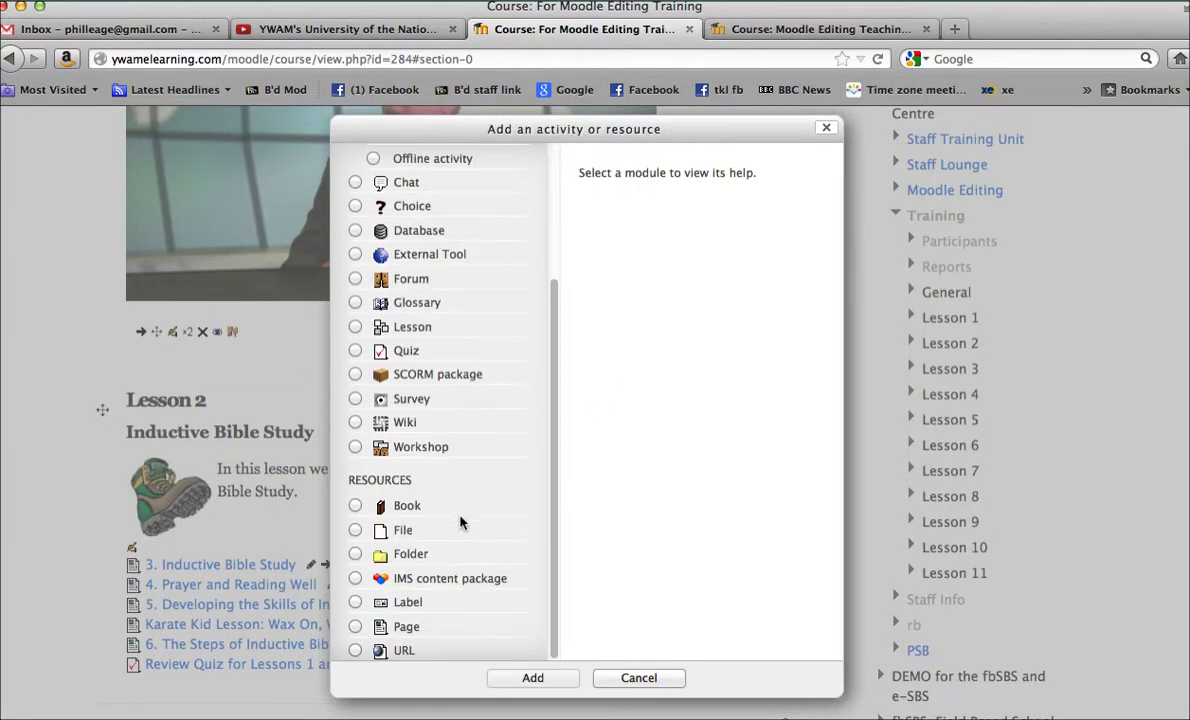
pyautogui.click(356, 651)
pyautogui.click(540, 679)
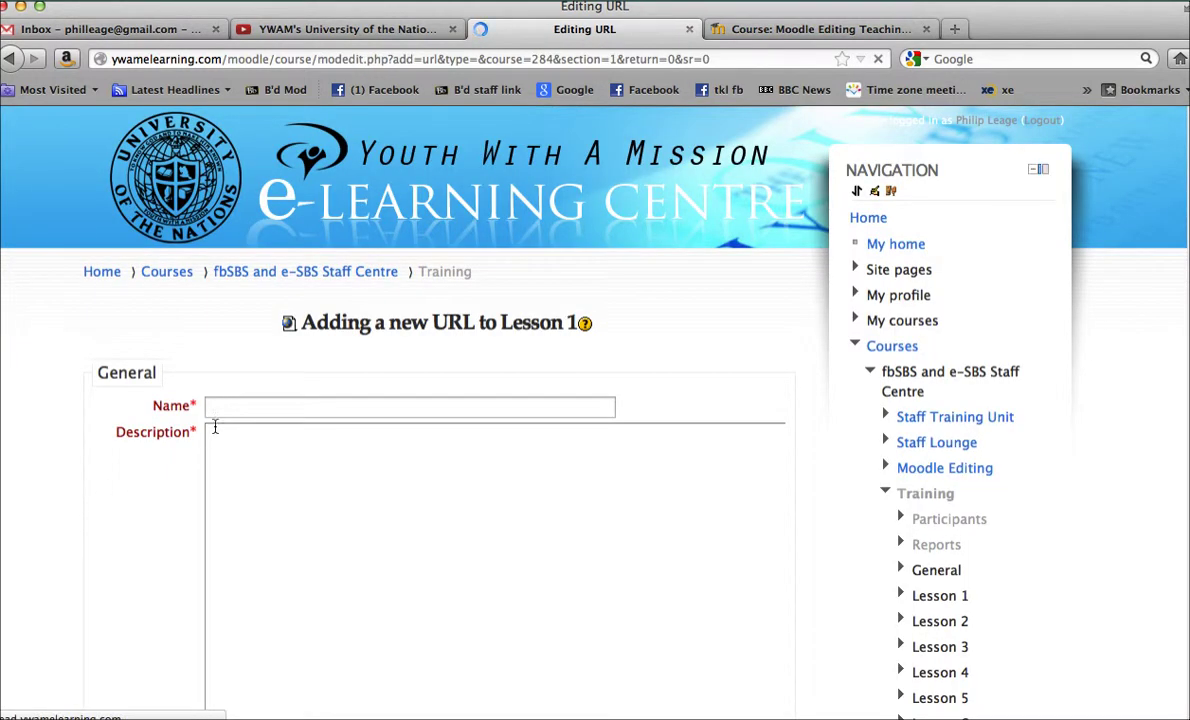
# Enter 'My teaching video' as both the URL resource's Name and Description
pyautogui.click(225, 407)
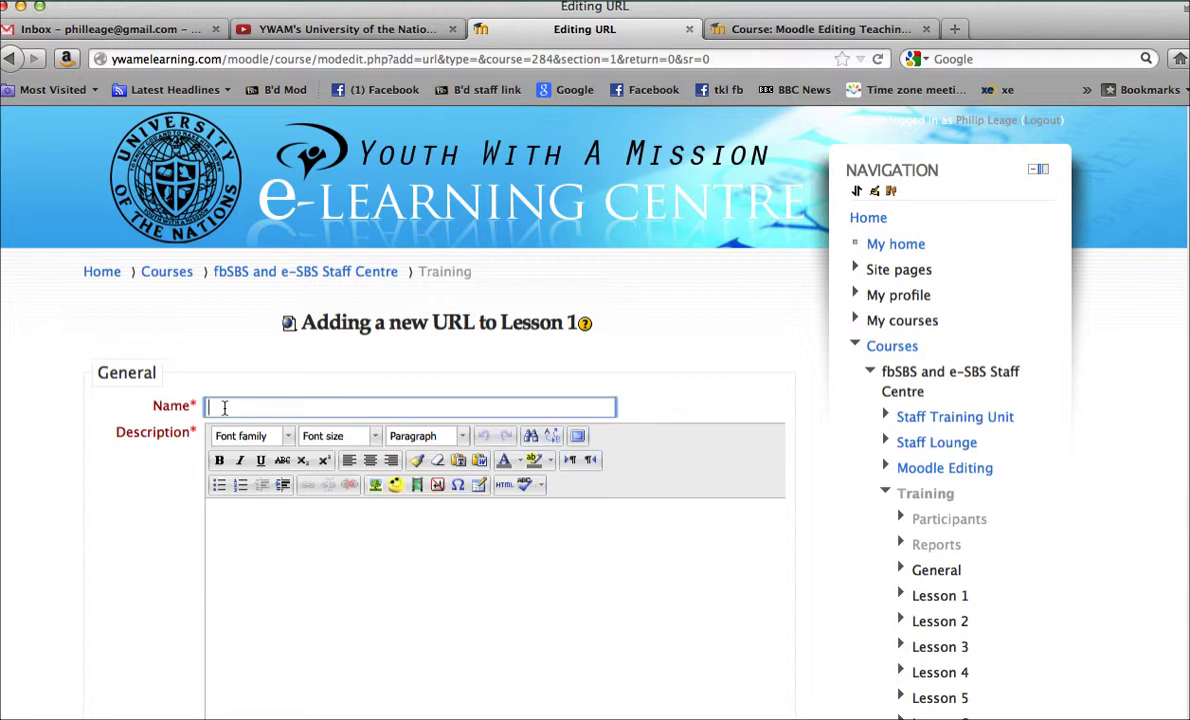
pyautogui.write('My teac')
pyautogui.write('hing video')
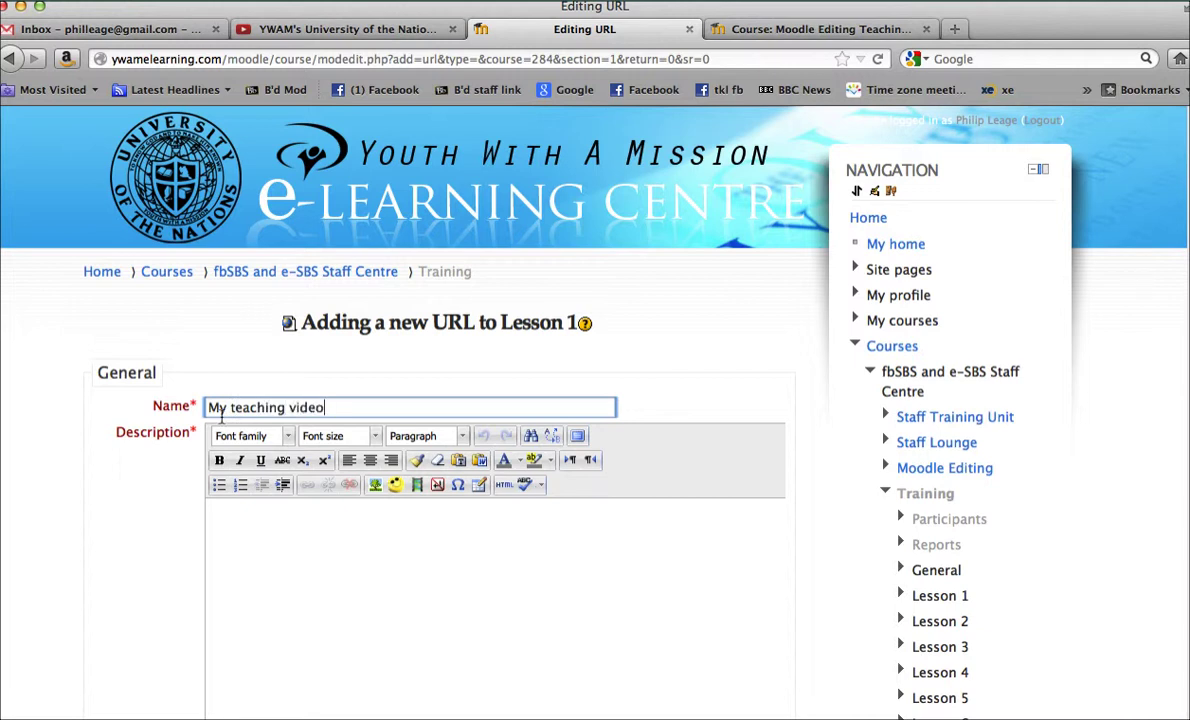
pyautogui.click(255, 540)
pyautogui.write('M')
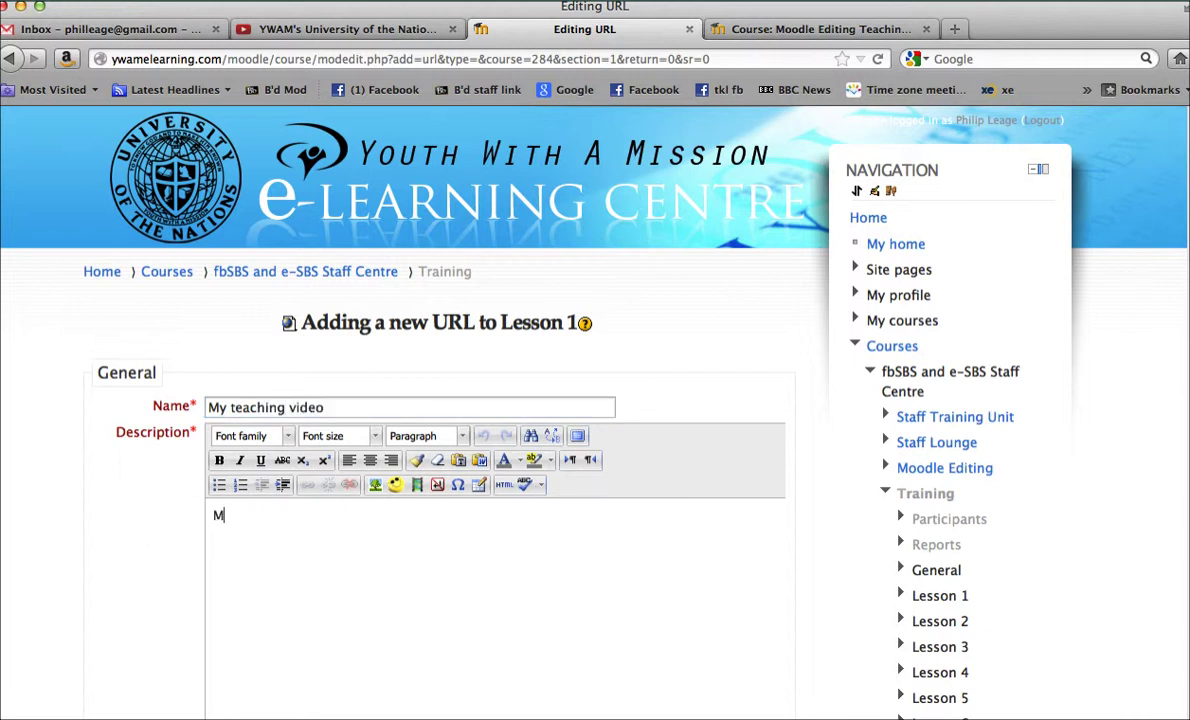
pyautogui.write('y teaching video')
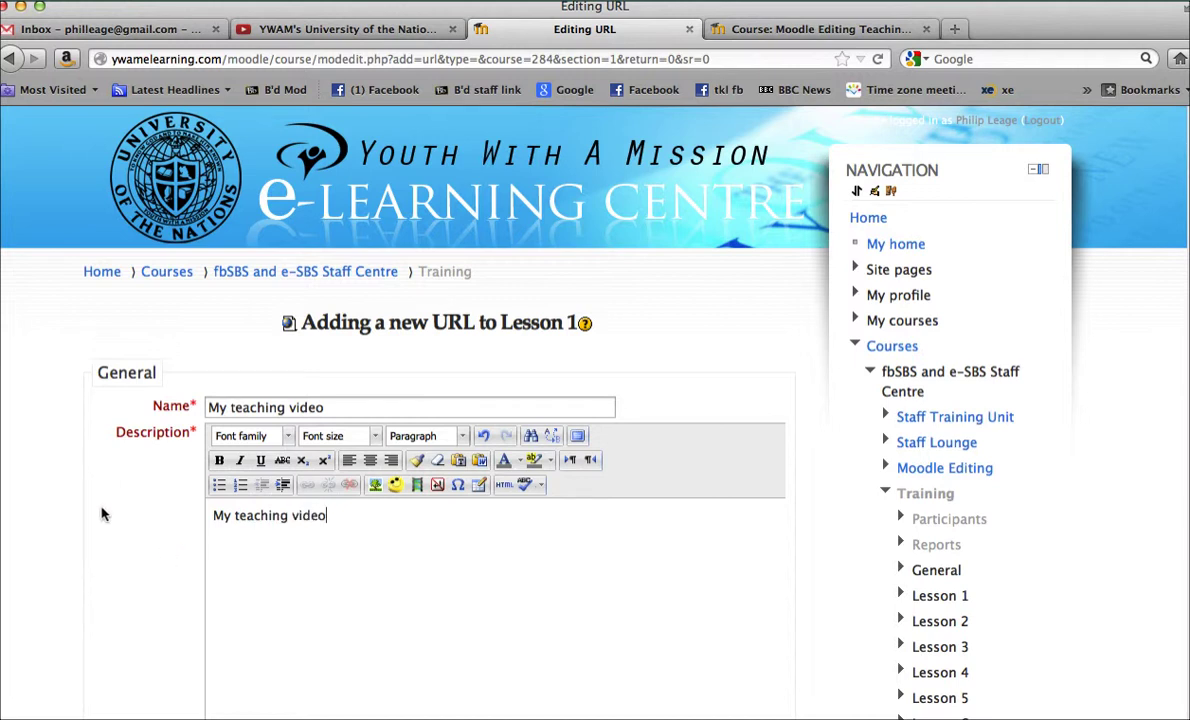
pyautogui.scroll(-5, 106, 513)
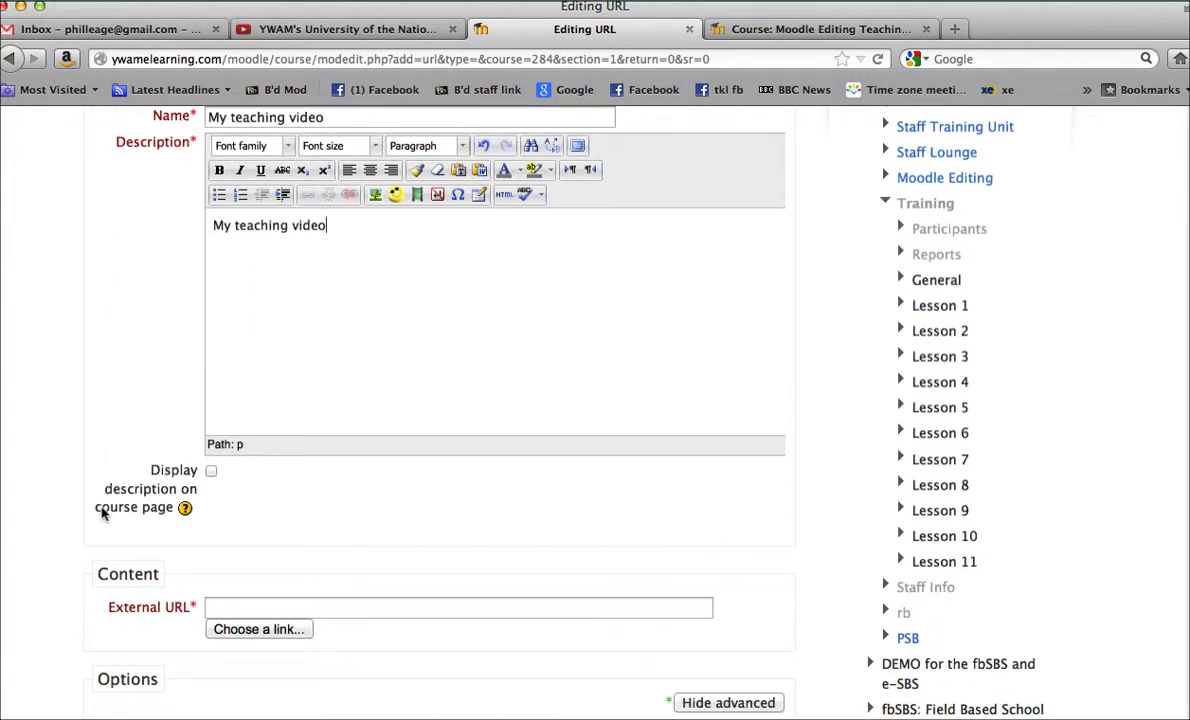
# Paste the youtu.be short link as the External URL and save the resource
pyautogui.click(226, 611)
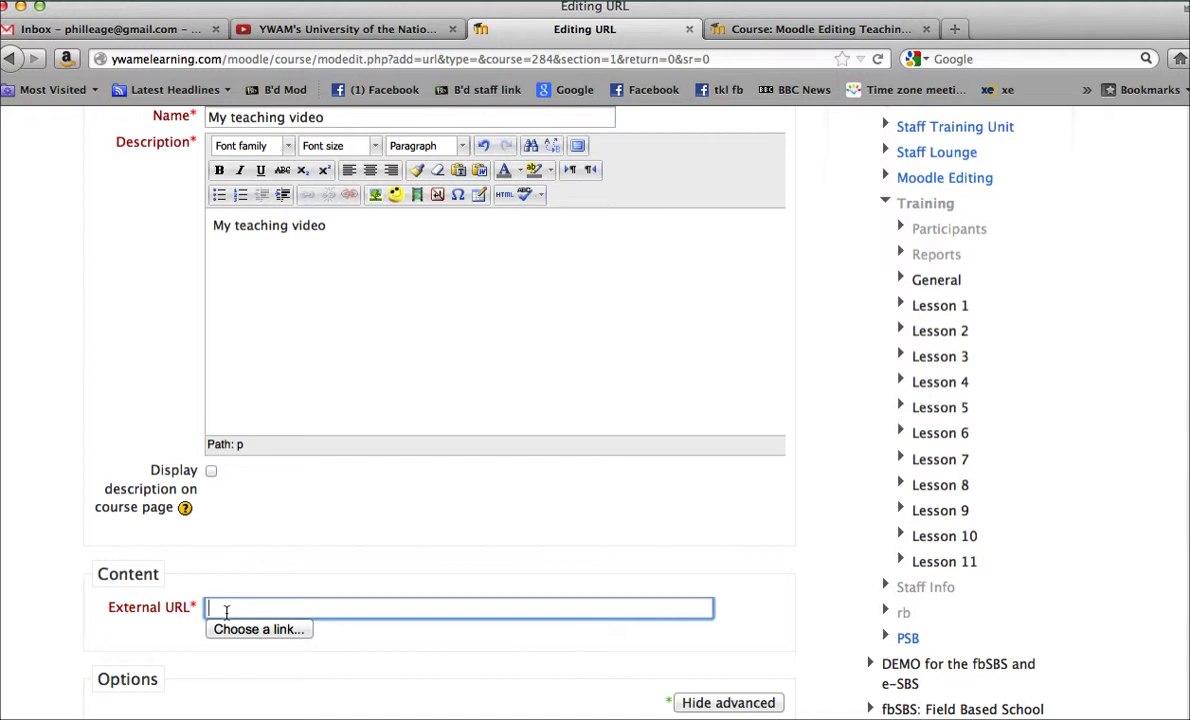
pyautogui.write('http://youtu.be/_Z-PNqMasPk')
pyautogui.scroll(-8, 19, 590)
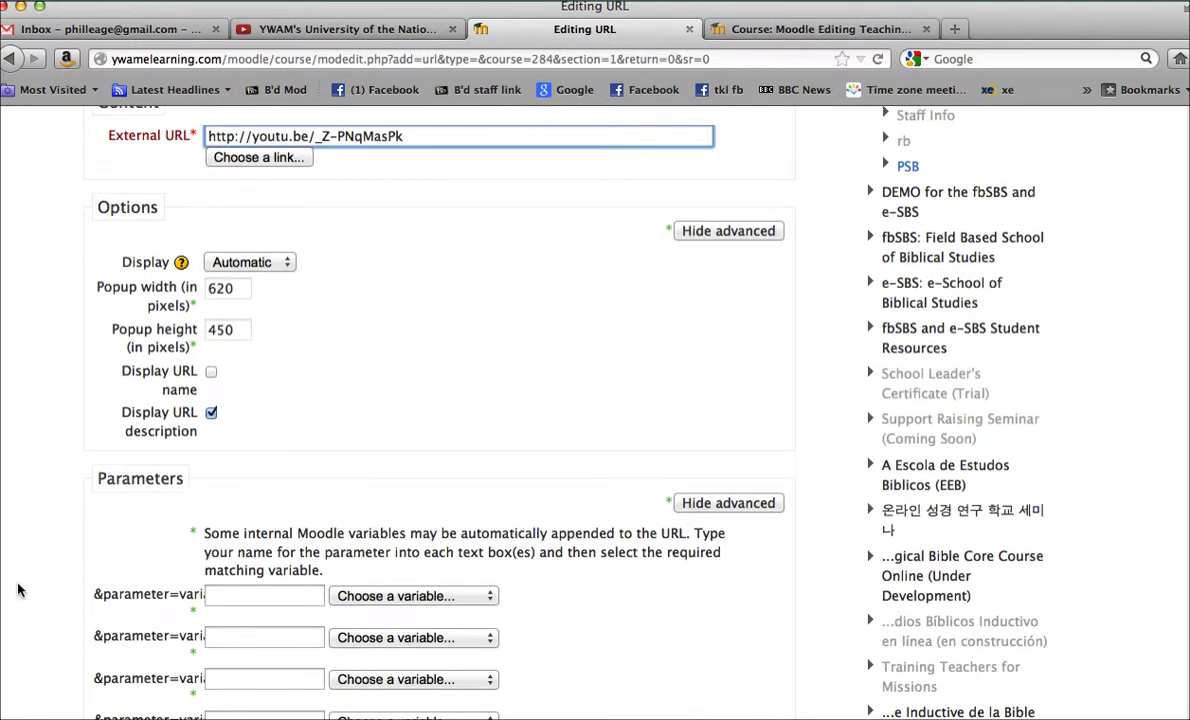
pyautogui.scroll(-4, 19, 590)
pyautogui.scroll(5, 19, 590)
pyautogui.scroll(-2, 19, 590)
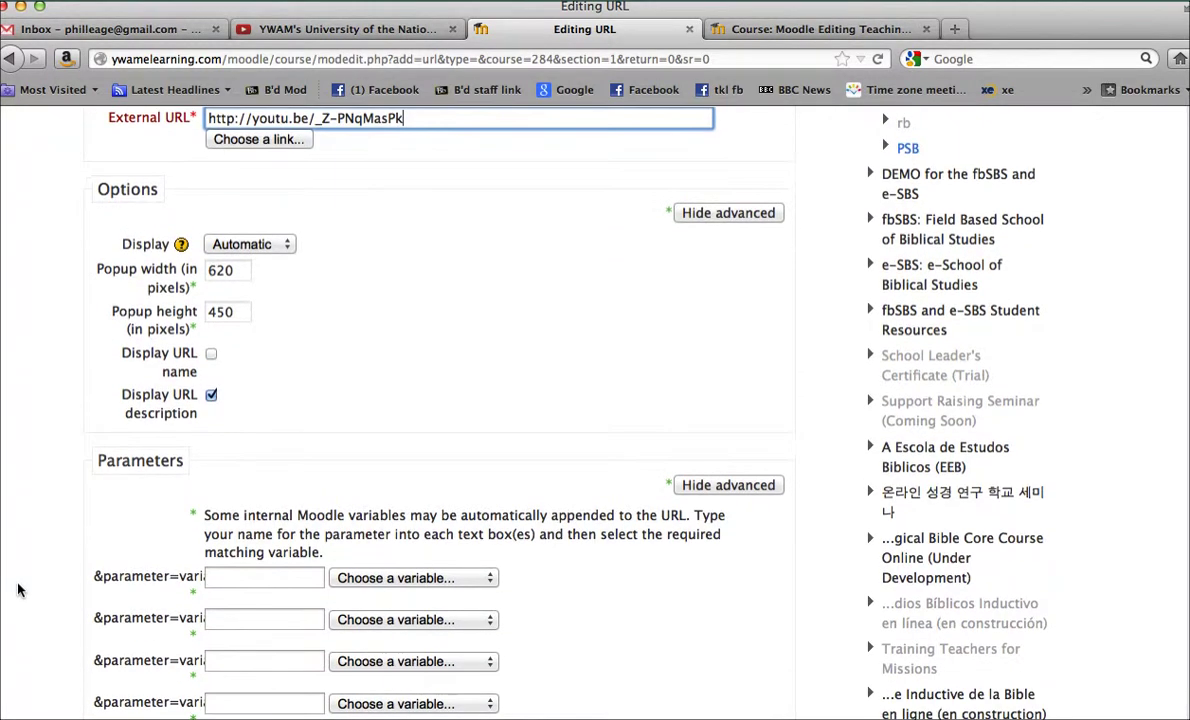
pyautogui.scroll(-8, 17, 590)
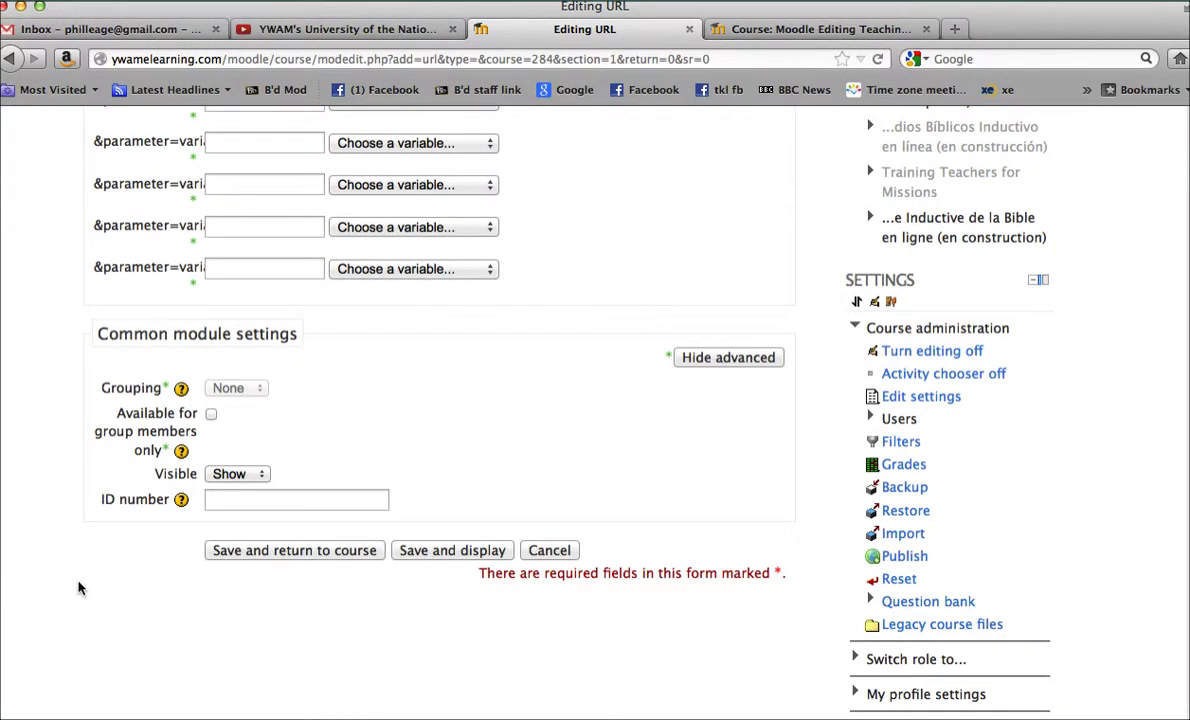
pyautogui.click(299, 552)
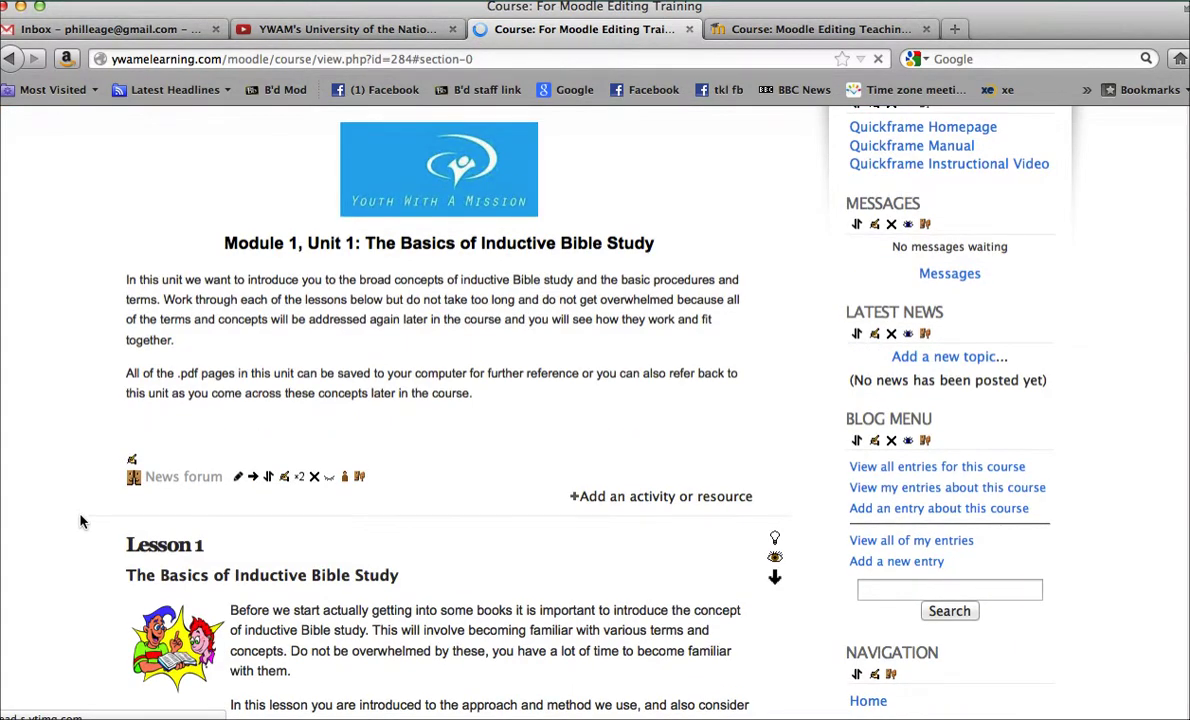
# Follow the 'My teaching video' link in Lesson 1 to play the YouTube video
pyautogui.scroll(-5, 82, 521)
pyautogui.scroll(-2, 82, 521)
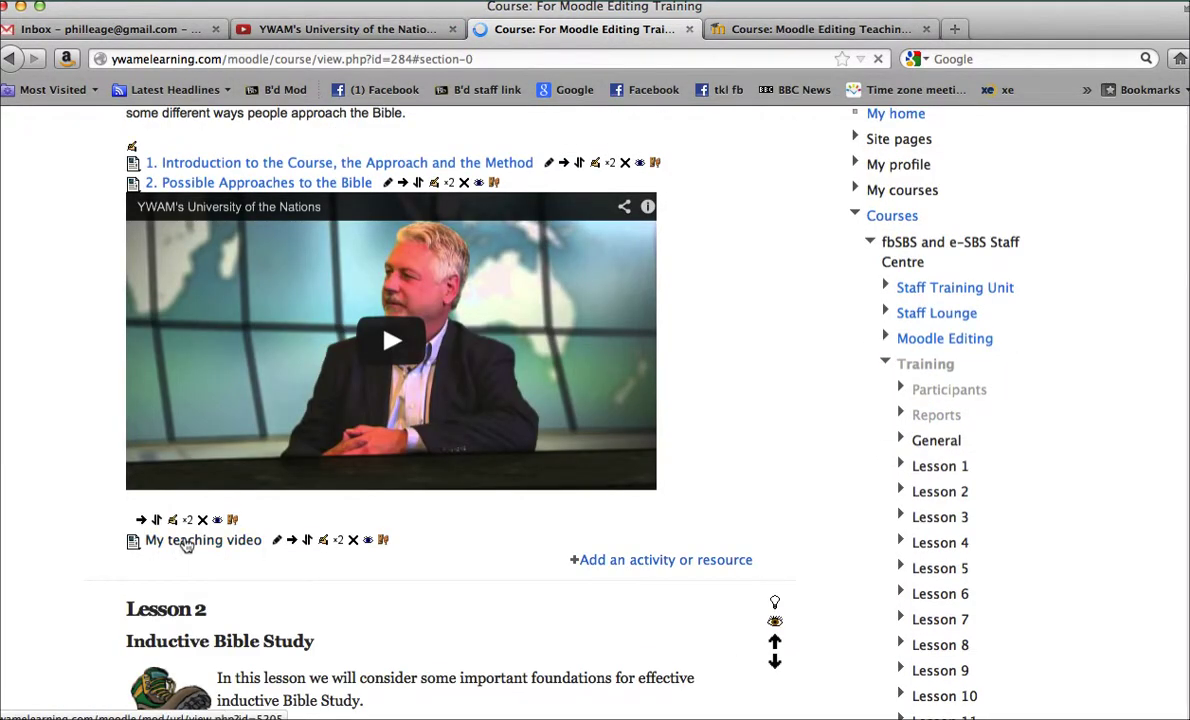
pyautogui.click(185, 545)
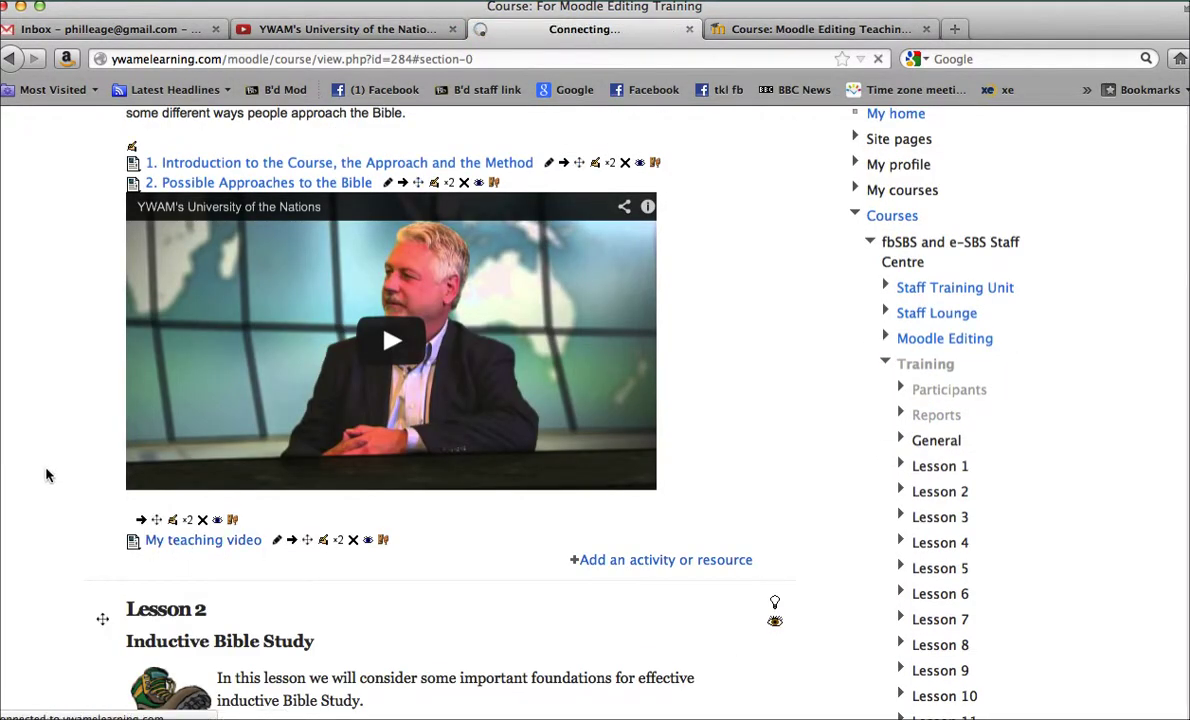